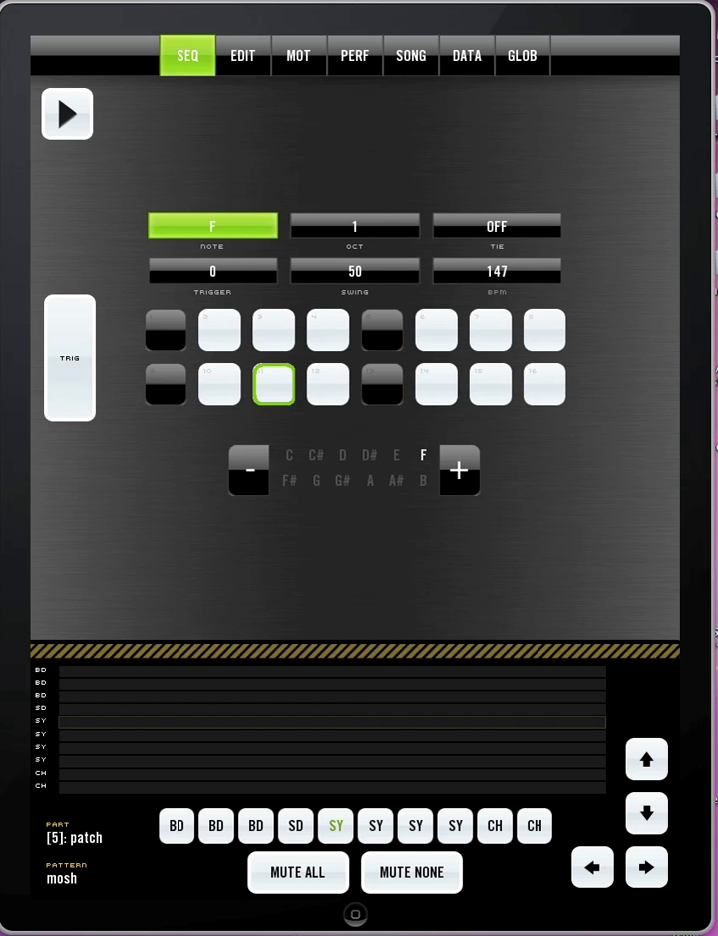
- Open the DATA page showing the current 'mosh' pattern with its save, load and clear options
click(453, 55)
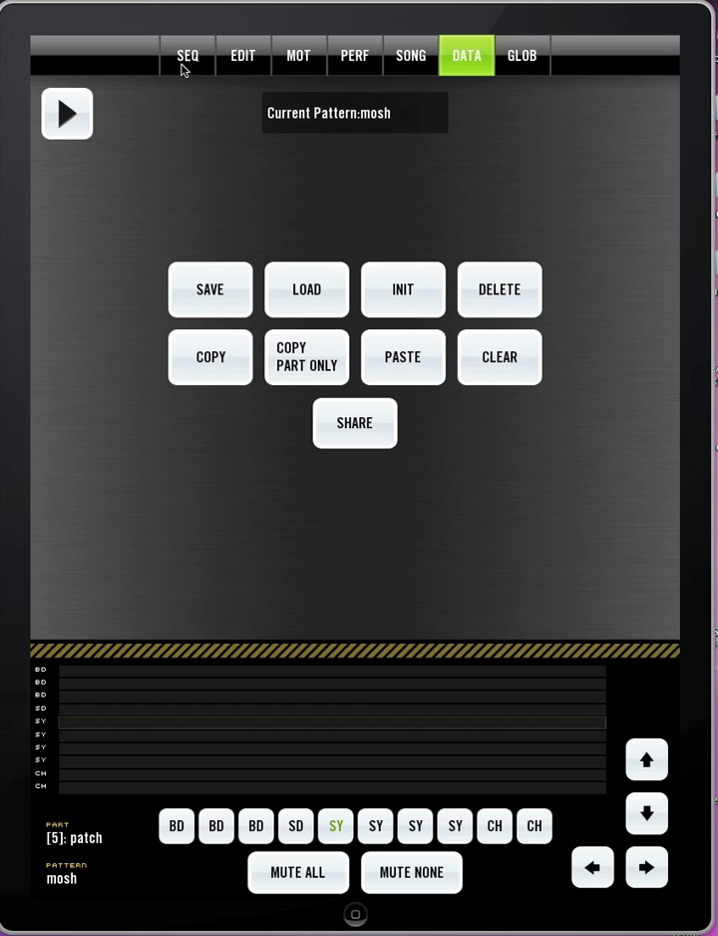
- Initialize the whole pattern so 'mosh' is replaced by a blank 'init' pattern
click(425, 299)
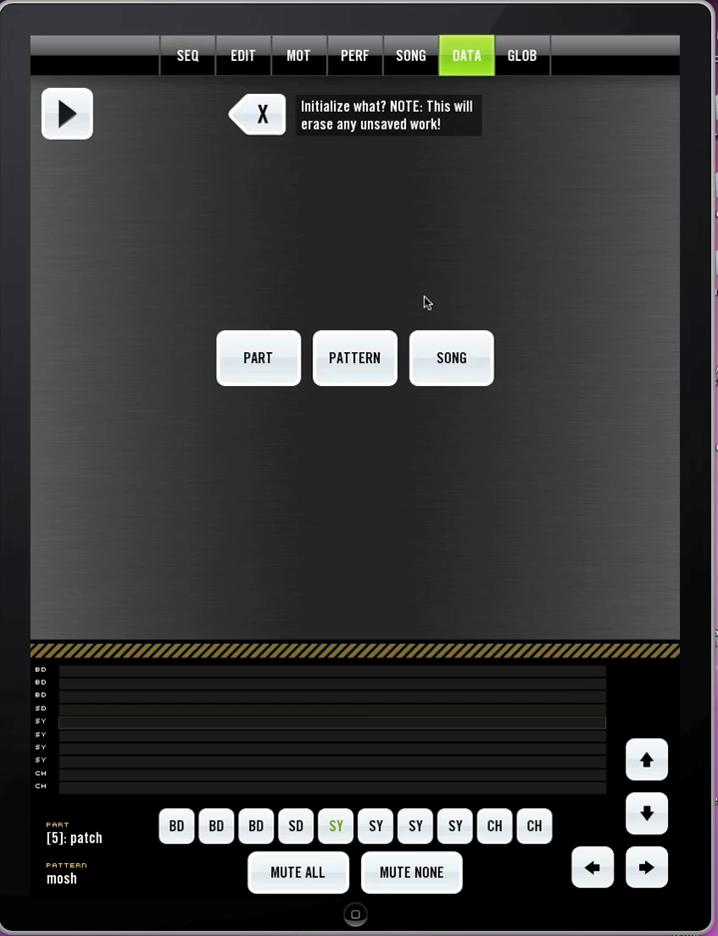
click(321, 377)
click(377, 373)
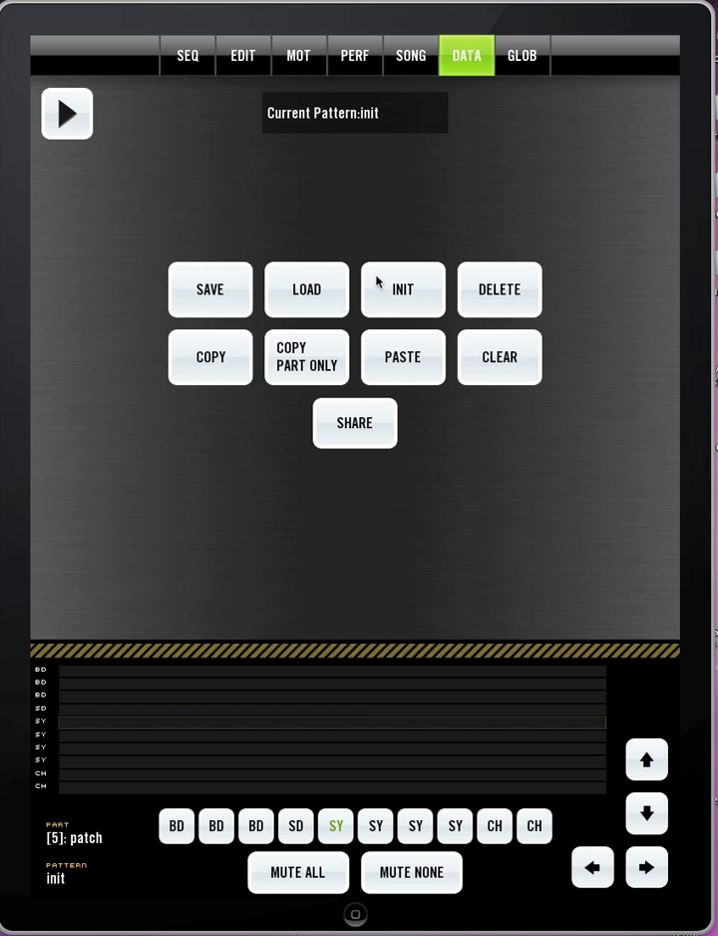
- Load the saved 'clubber' pattern and play it once to hear it
click(329, 288)
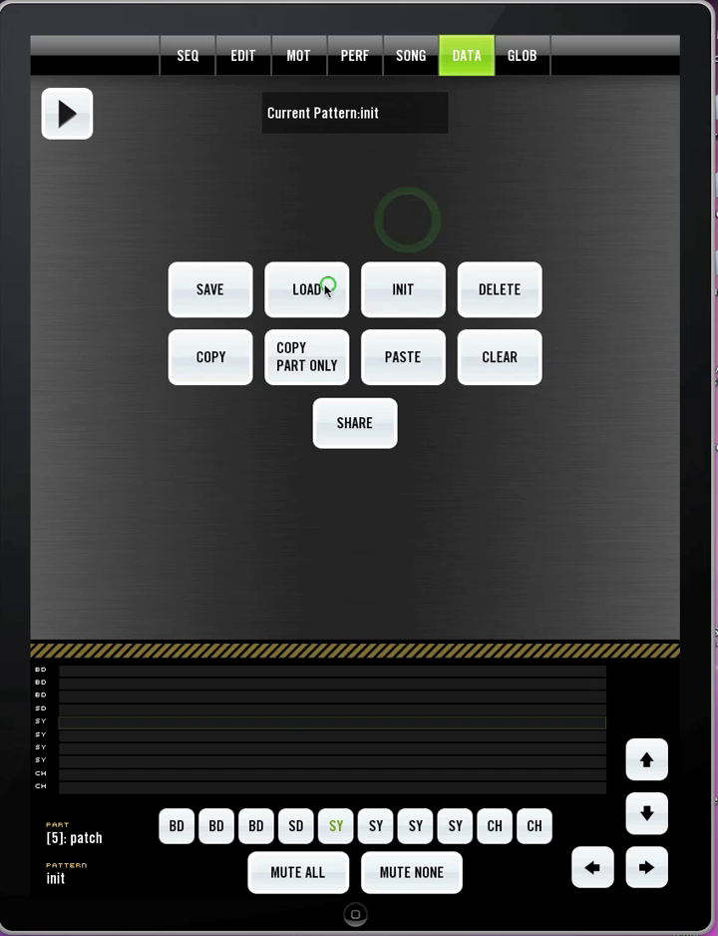
click(385, 377)
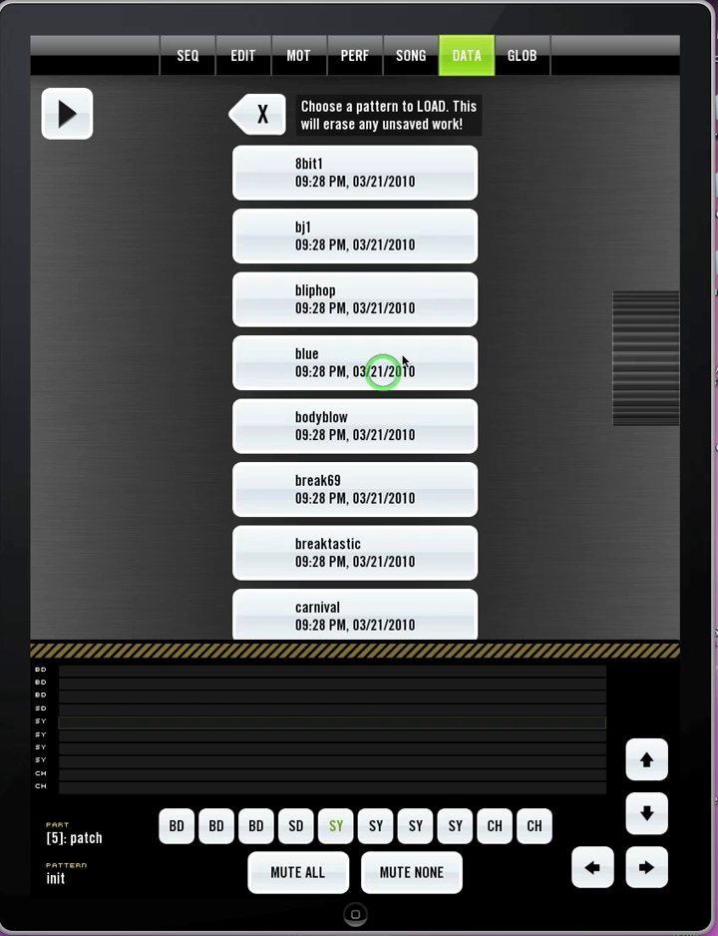
drag(643, 277, 668, 339)
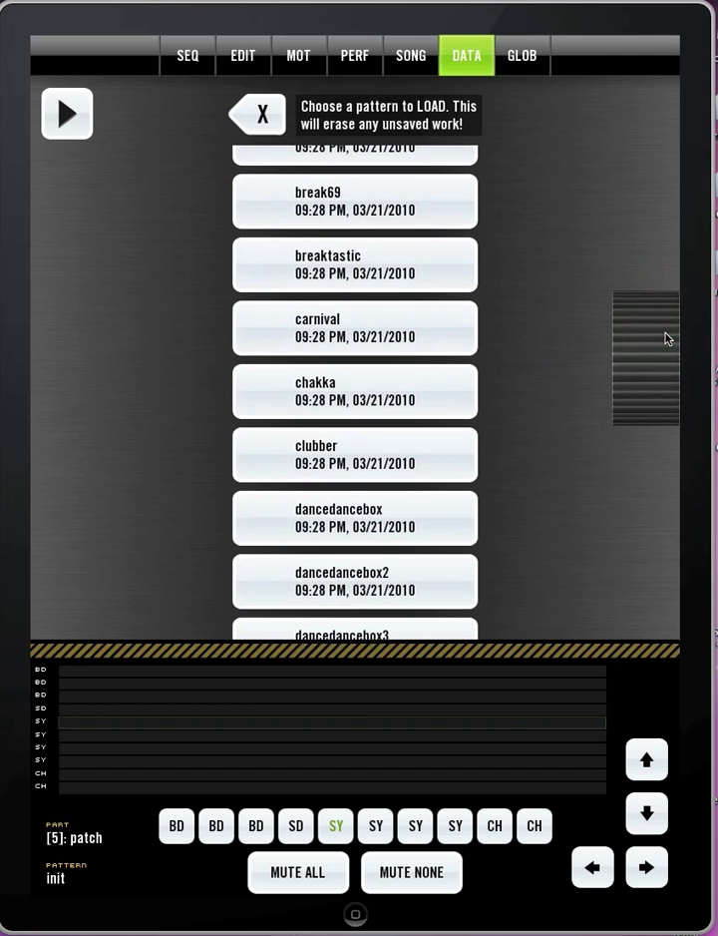
click(395, 459)
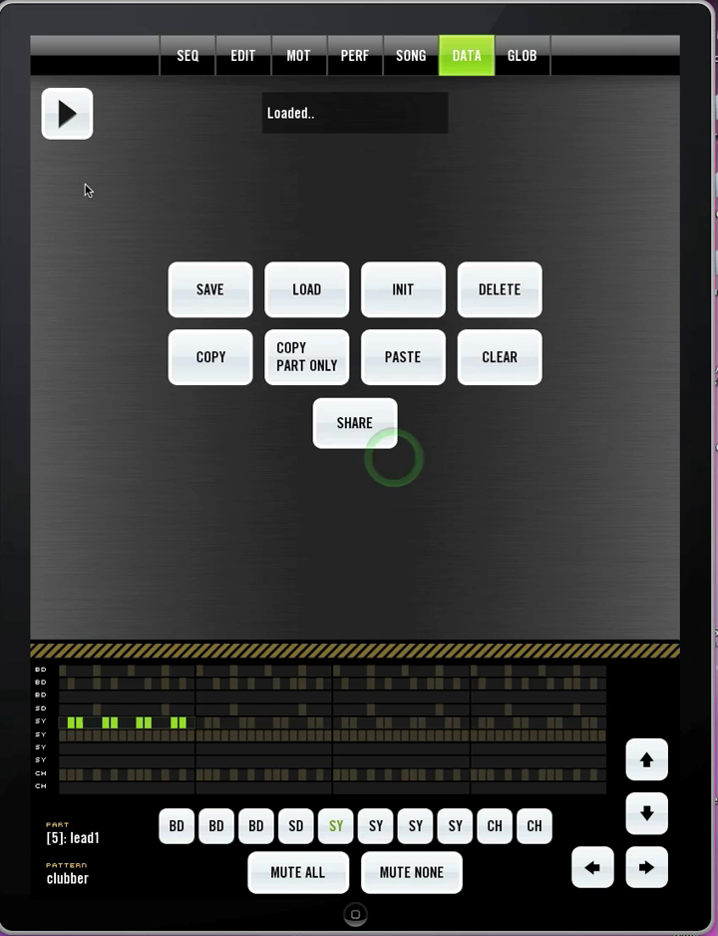
click(68, 115)
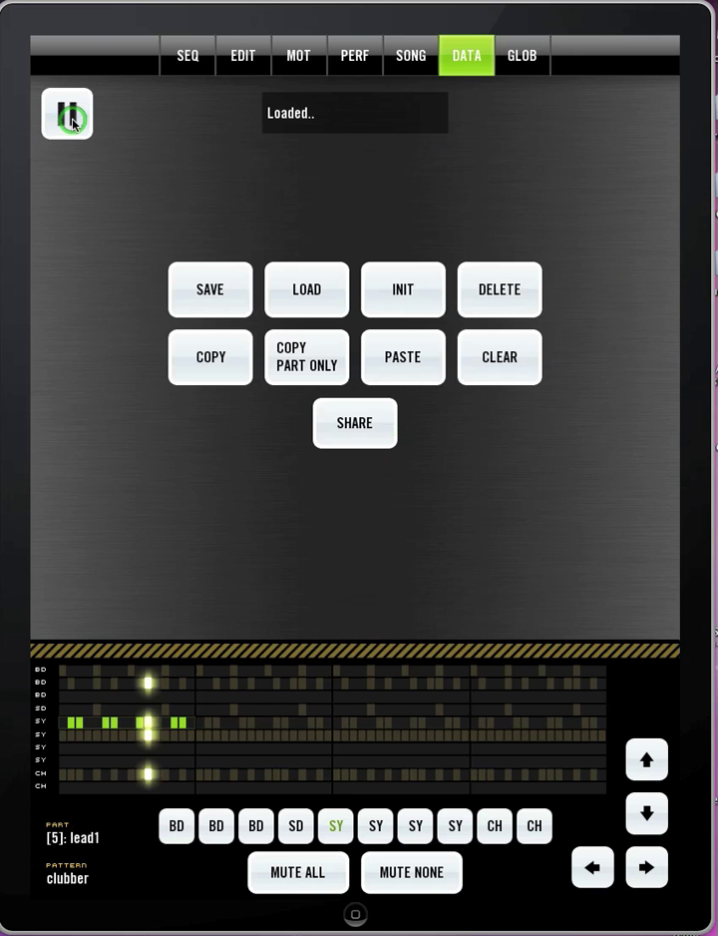
click(72, 120)
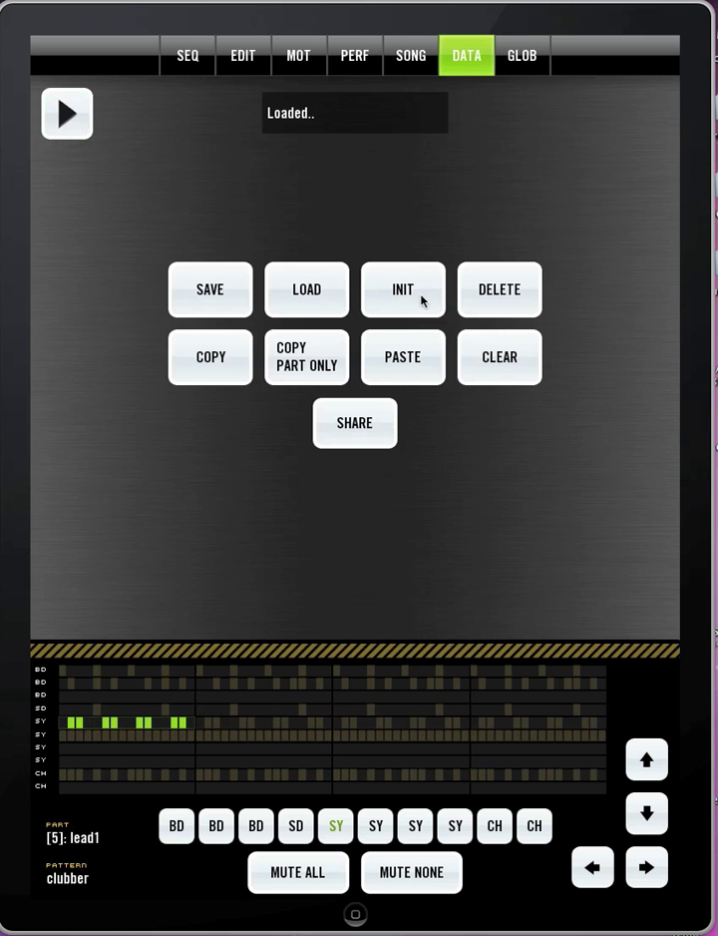
- Clear every note from the clubber pattern and go back to the SEQ page
click(516, 363)
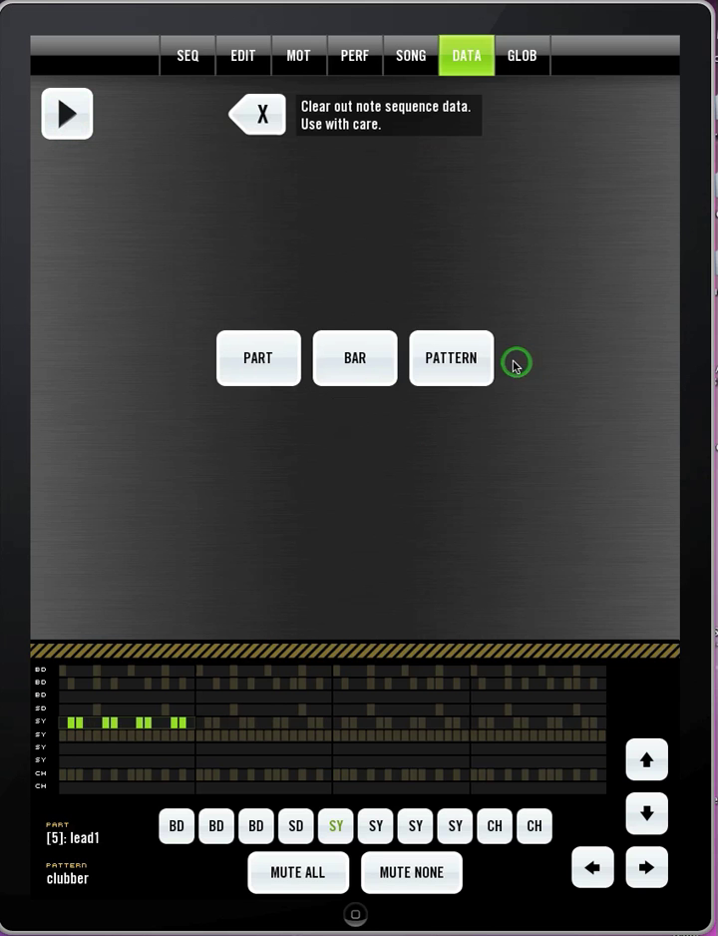
click(449, 357)
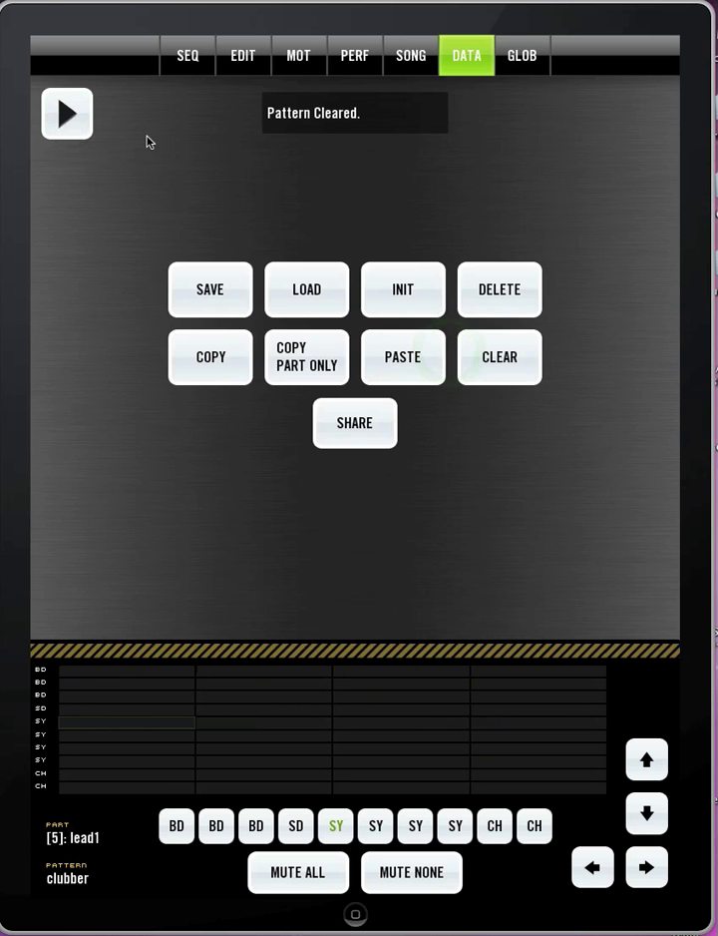
click(186, 60)
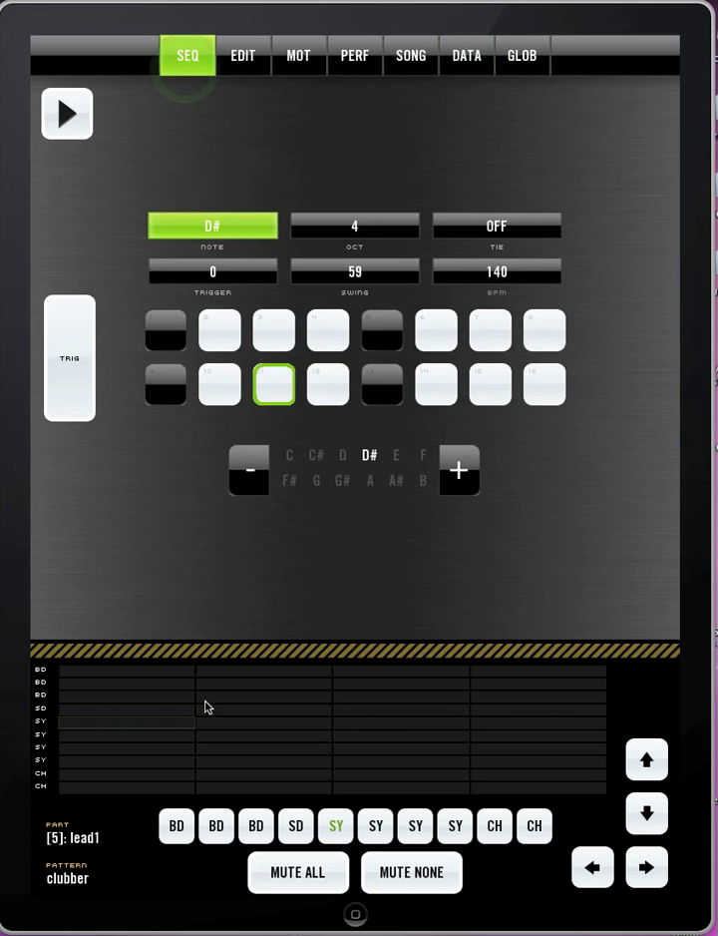
- Put D#2 kicks on steps 1 and 3 of the first BD part and audition them
click(99, 672)
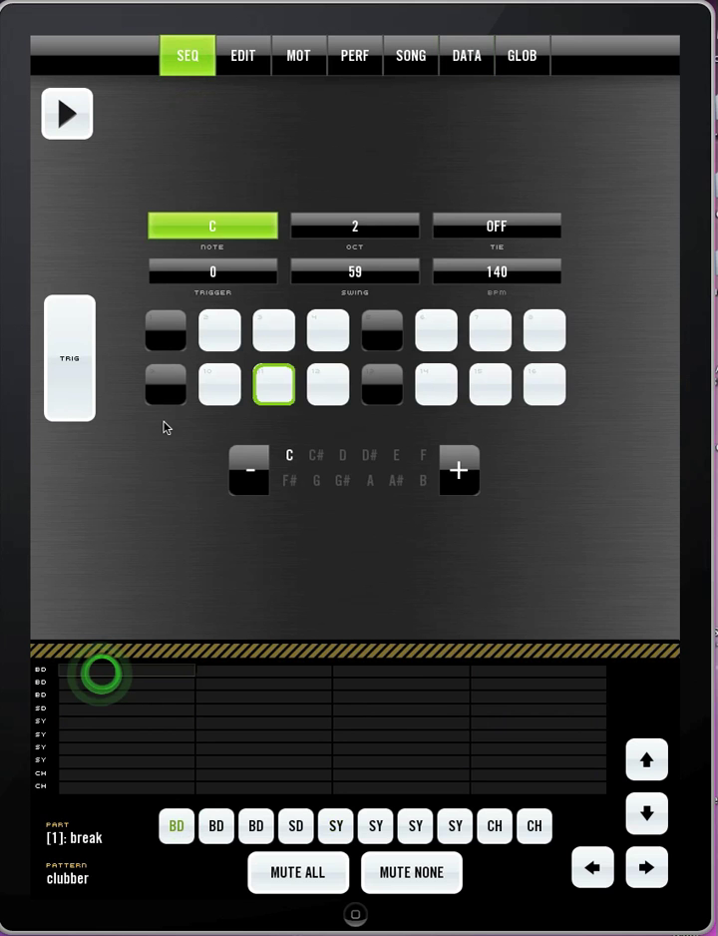
click(166, 345)
click(281, 345)
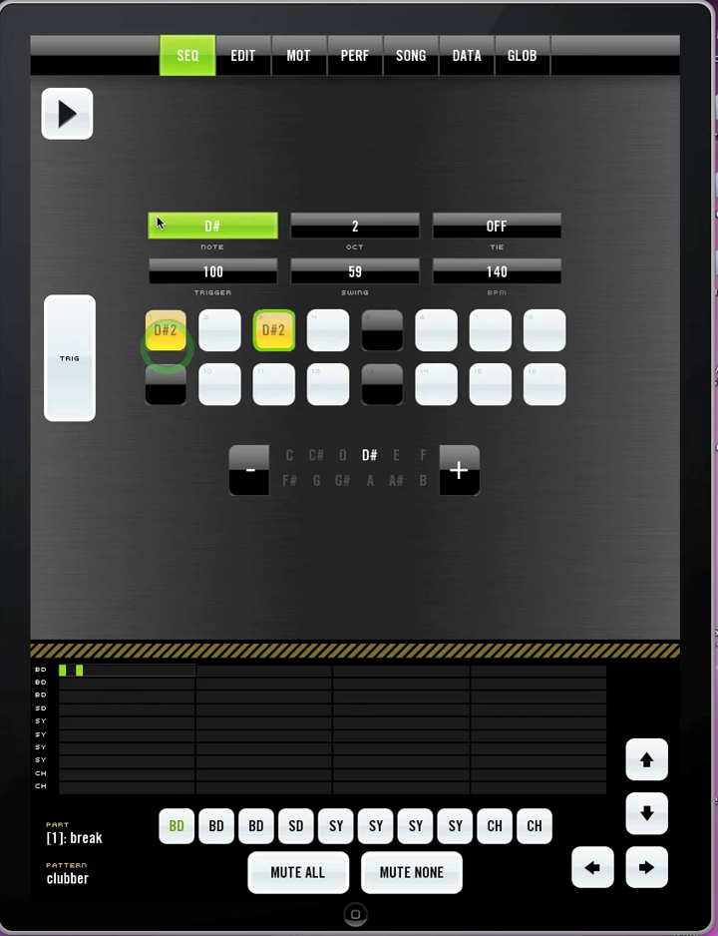
click(63, 104)
click(62, 100)
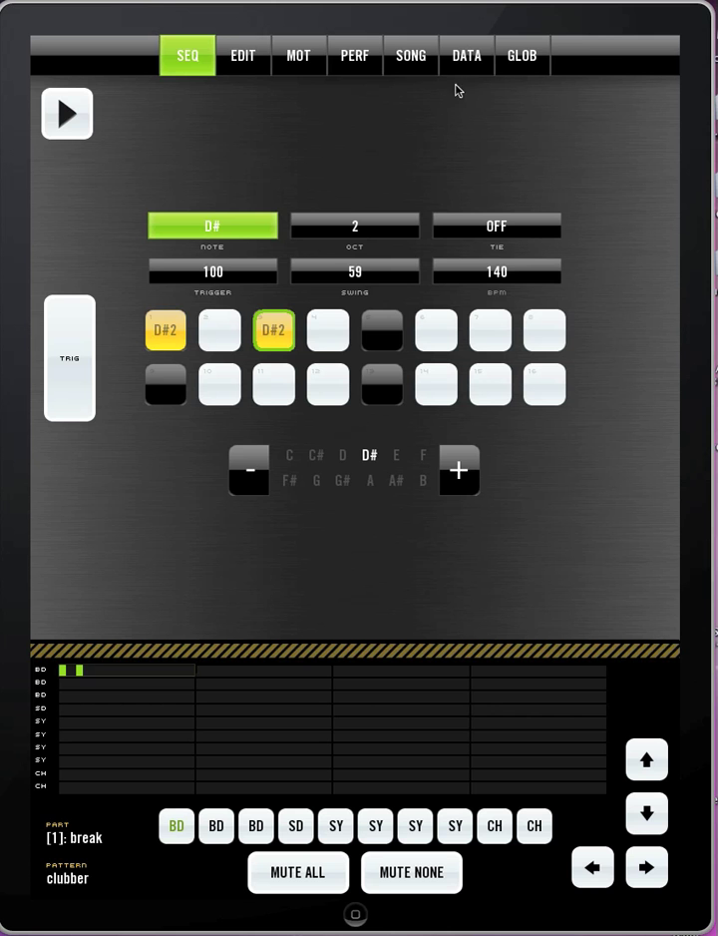
- Set the global pattern length to 1 and play the two kick hits
click(528, 64)
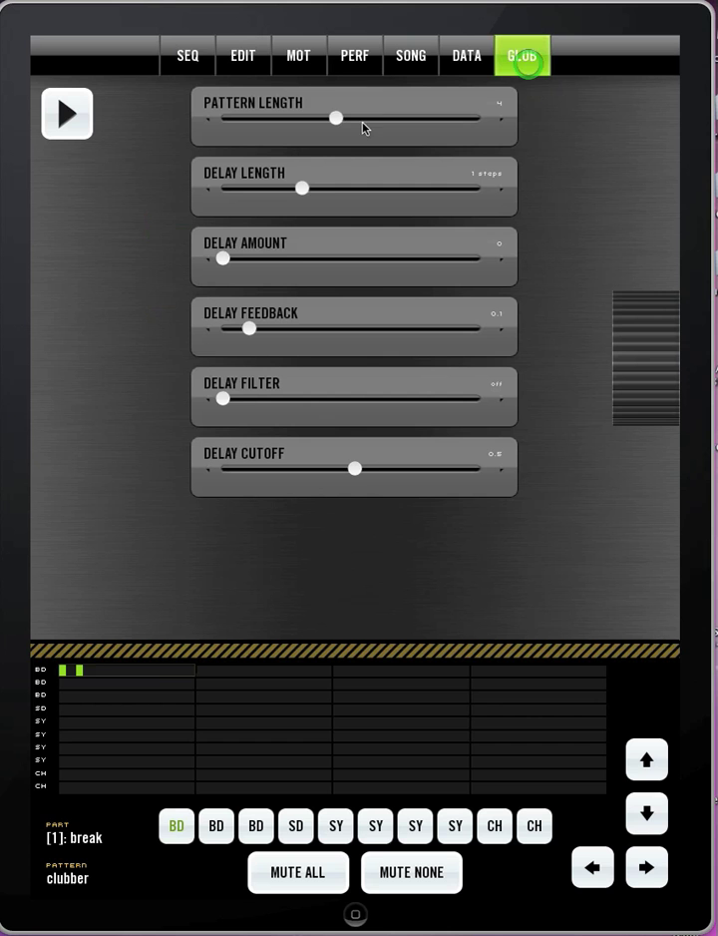
drag(335, 119, 186, 118)
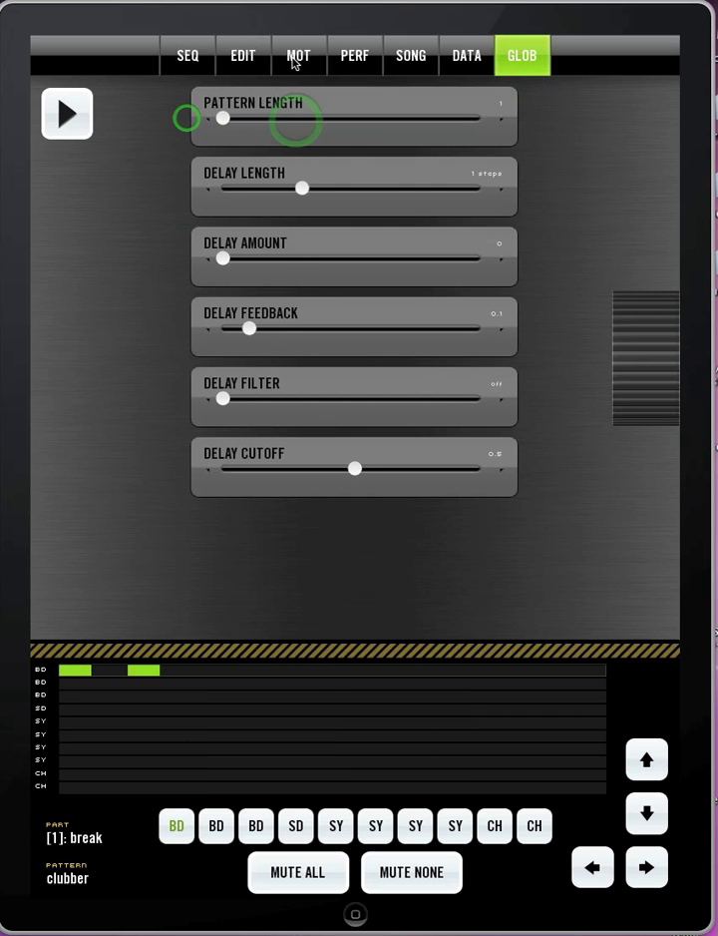
click(199, 60)
click(67, 115)
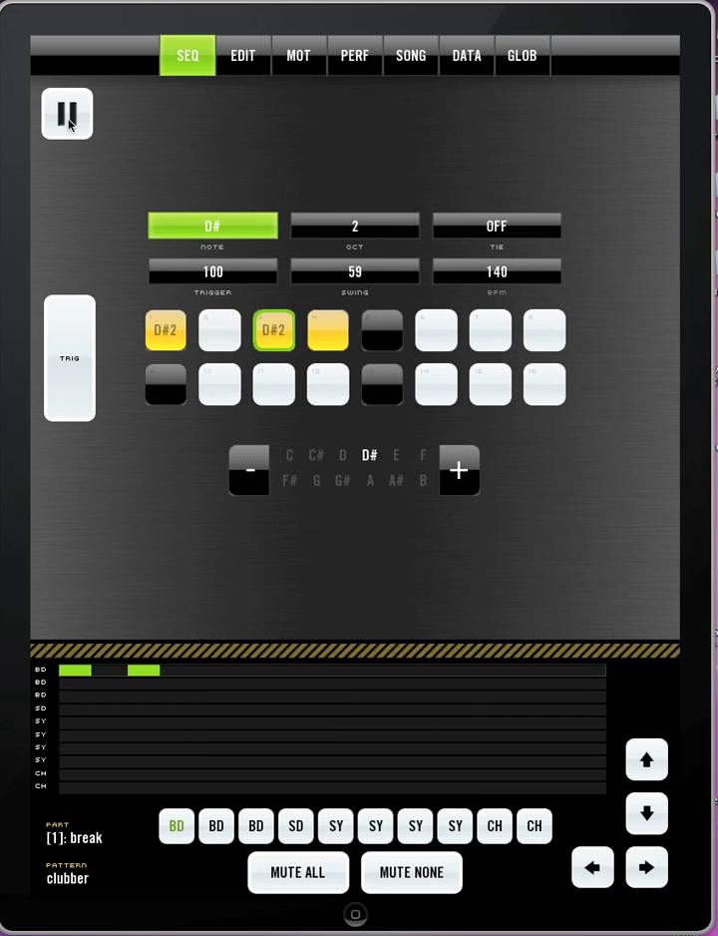
click(68, 115)
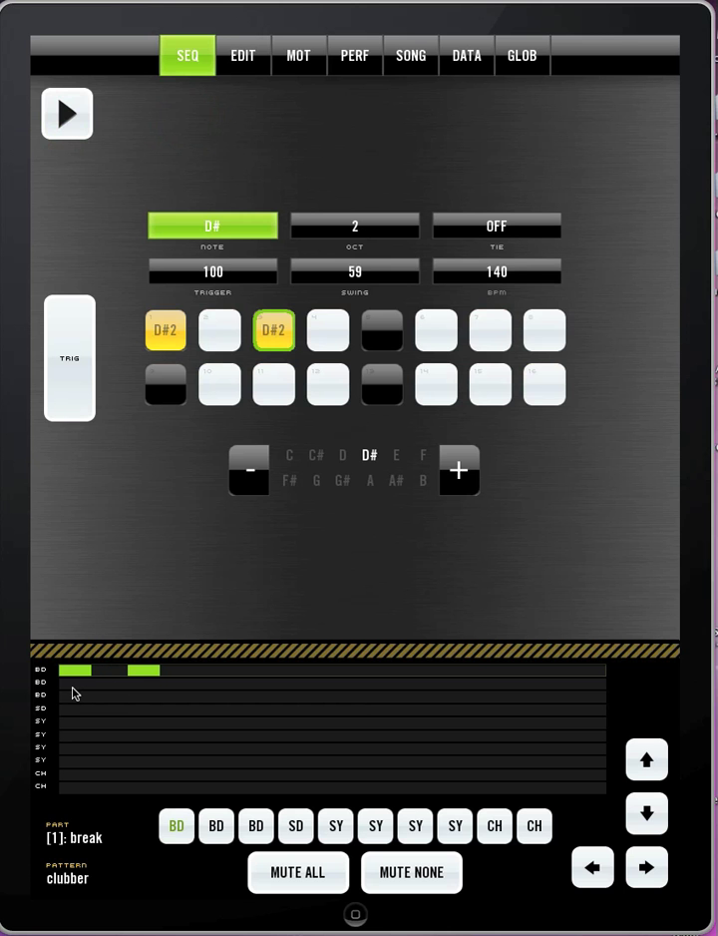
click(74, 692)
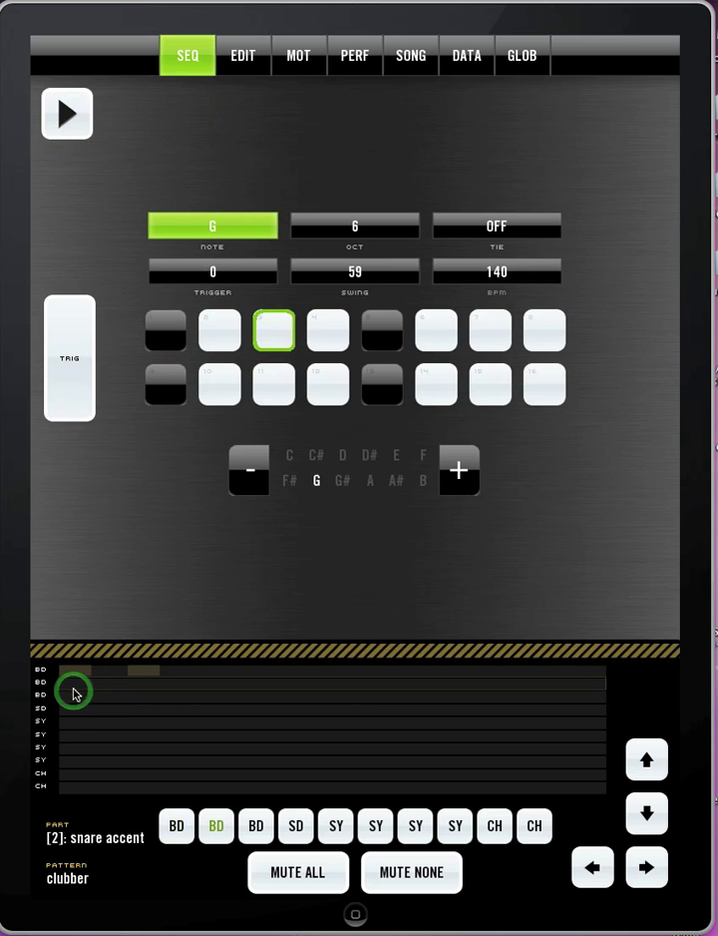
click(76, 681)
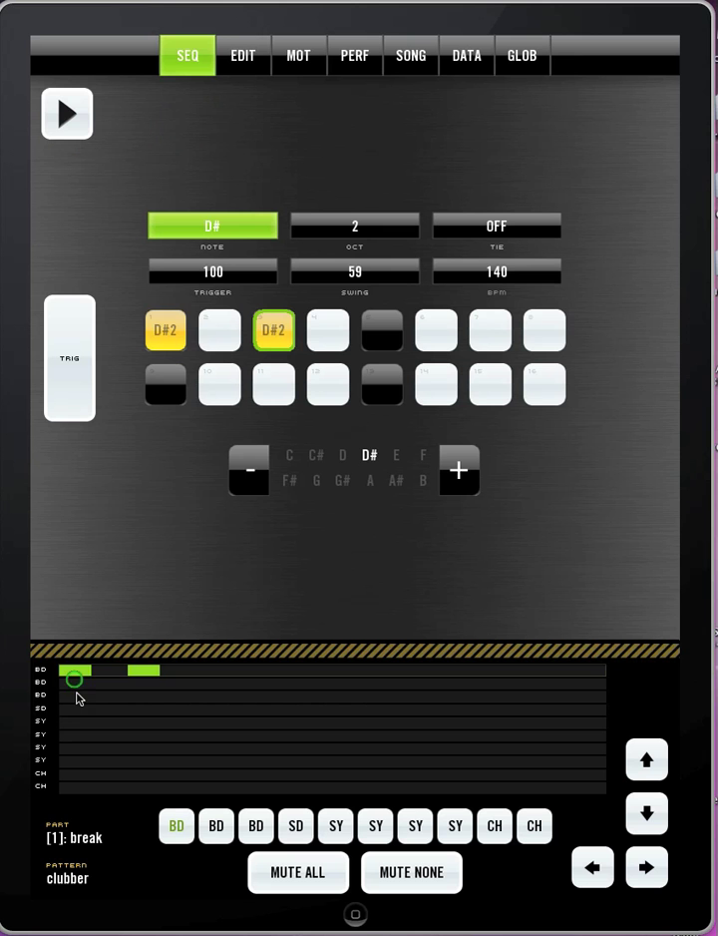
click(75, 680)
click(80, 707)
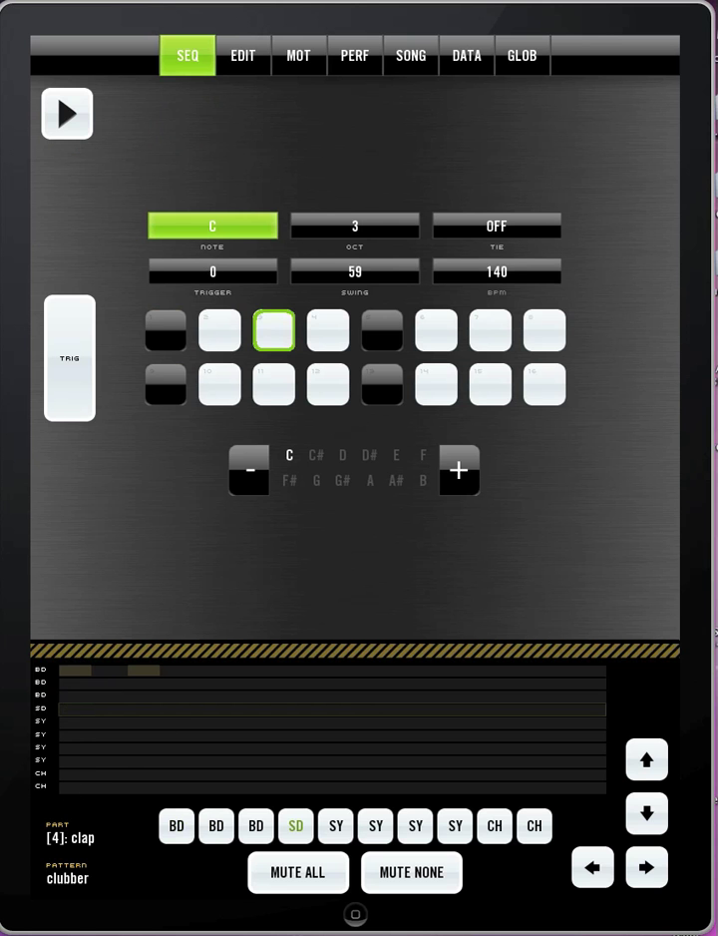
click(99, 680)
click(92, 693)
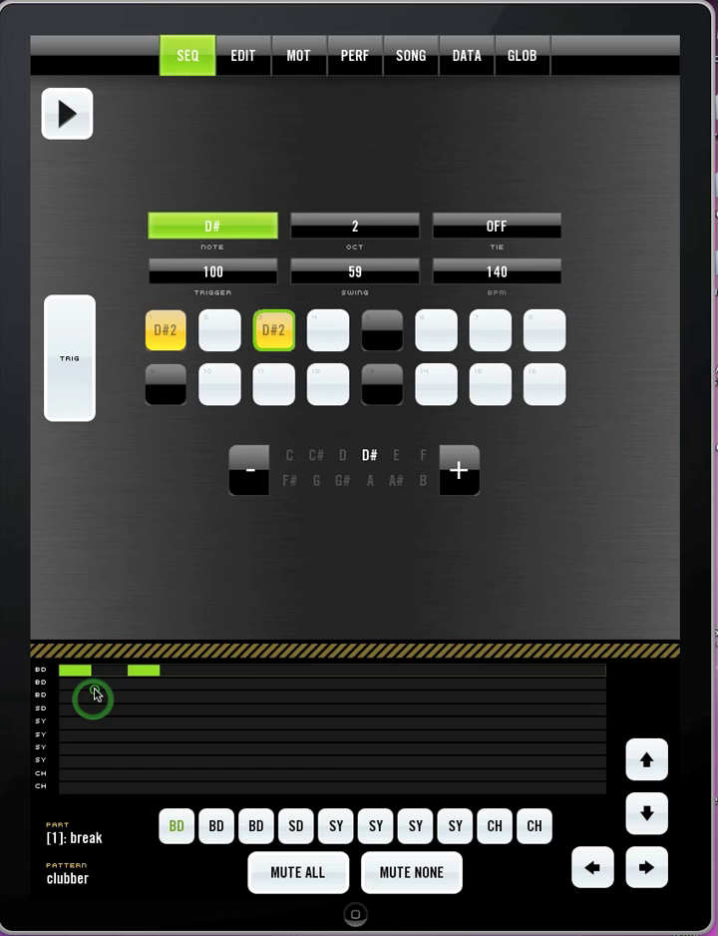
click(101, 680)
click(99, 671)
click(98, 692)
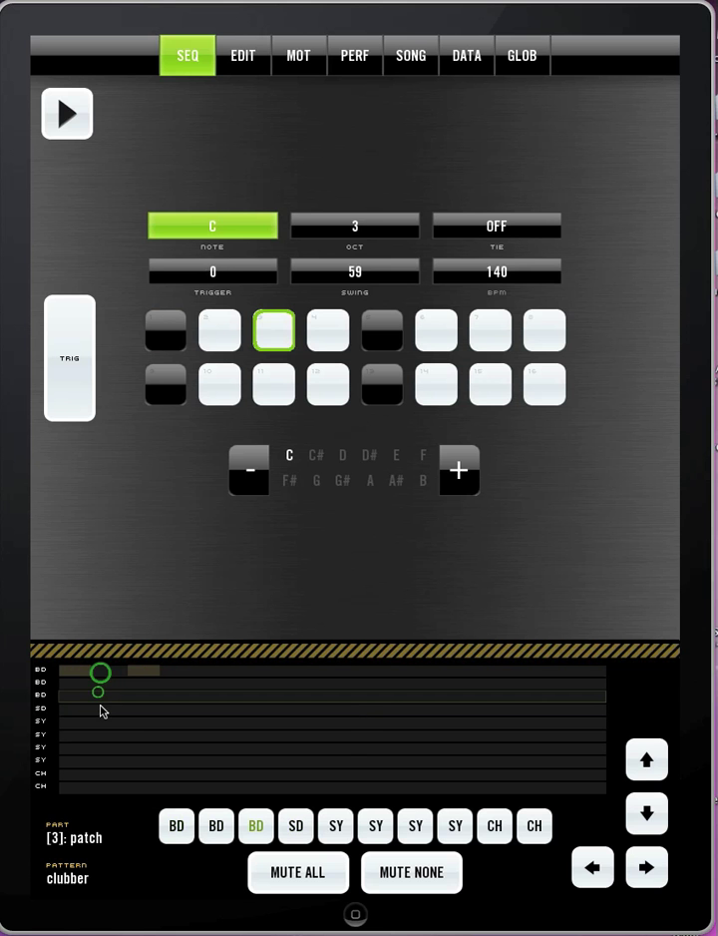
click(651, 810)
click(650, 810)
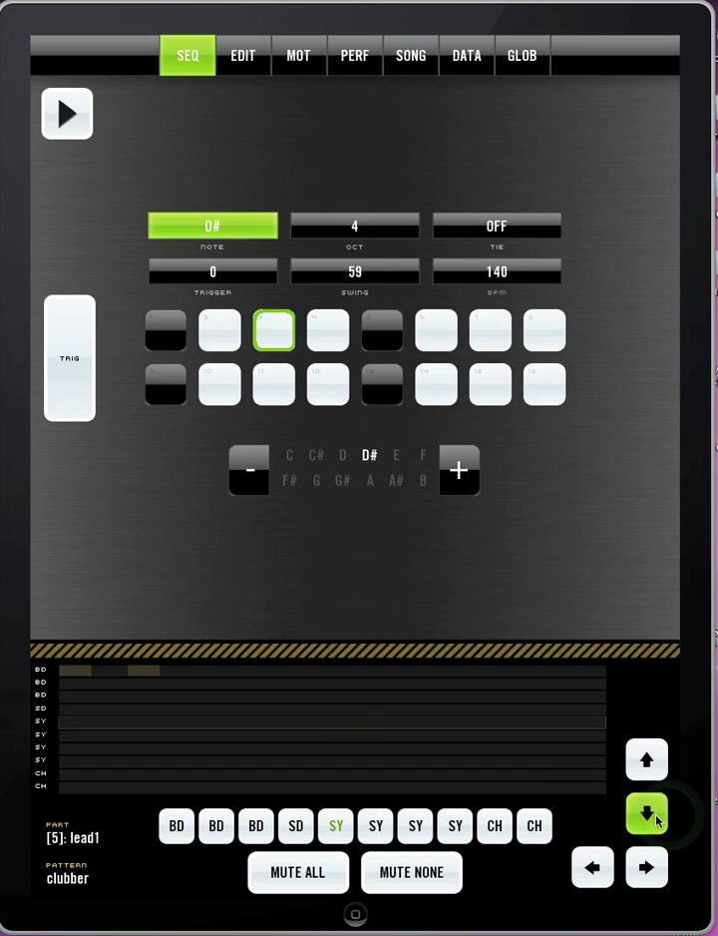
click(650, 810)
click(646, 759)
click(646, 759)
click(646, 759)
click(646, 759)
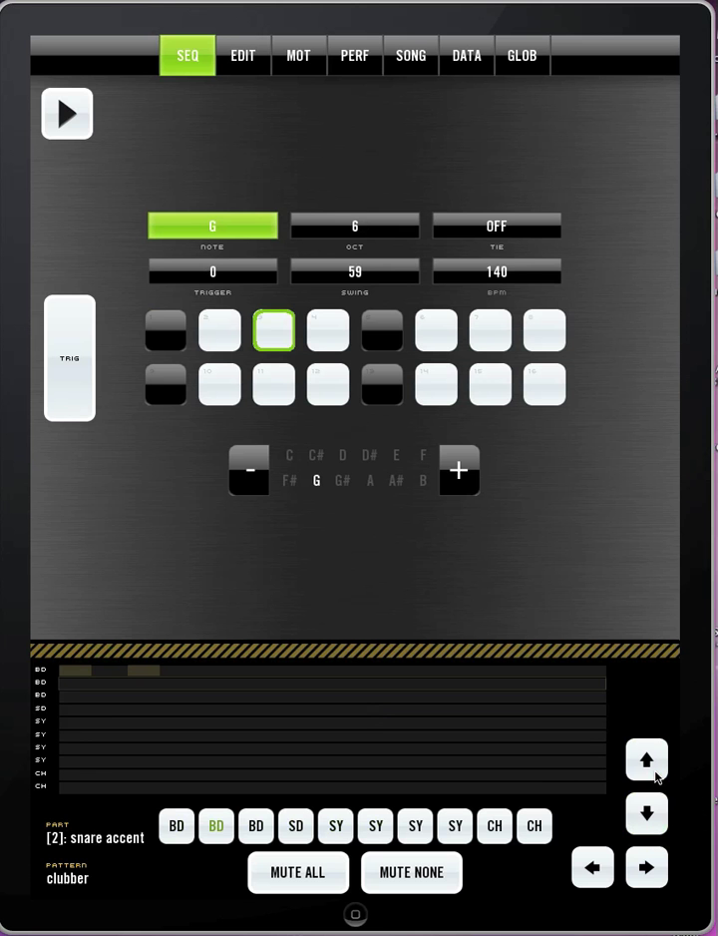
click(646, 759)
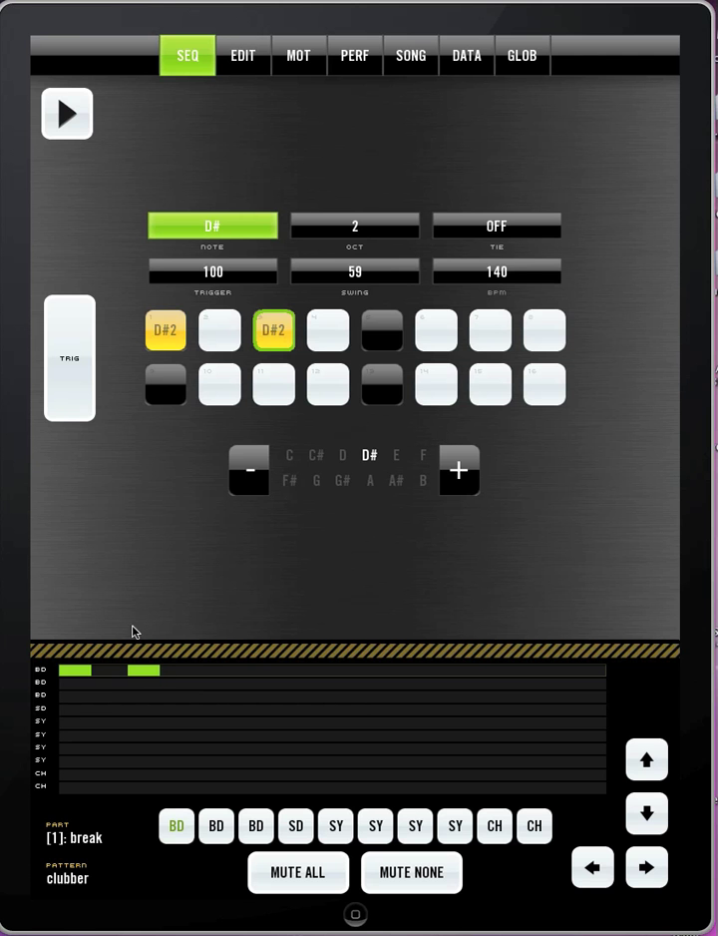
- Switch to the SD clap part and place a C3 clap on step 5
click(80, 714)
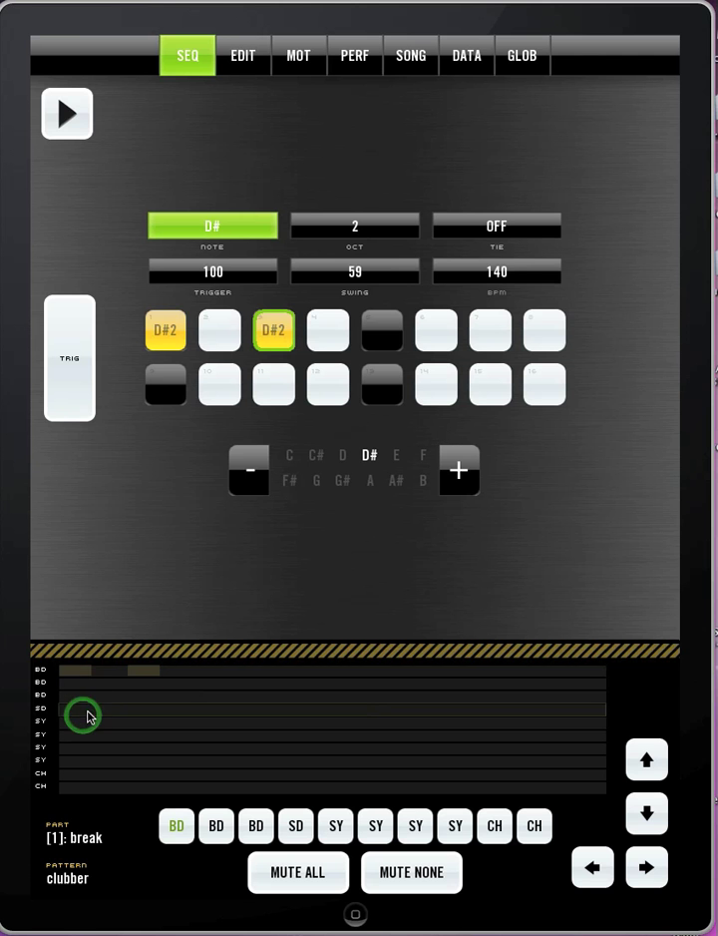
click(83, 714)
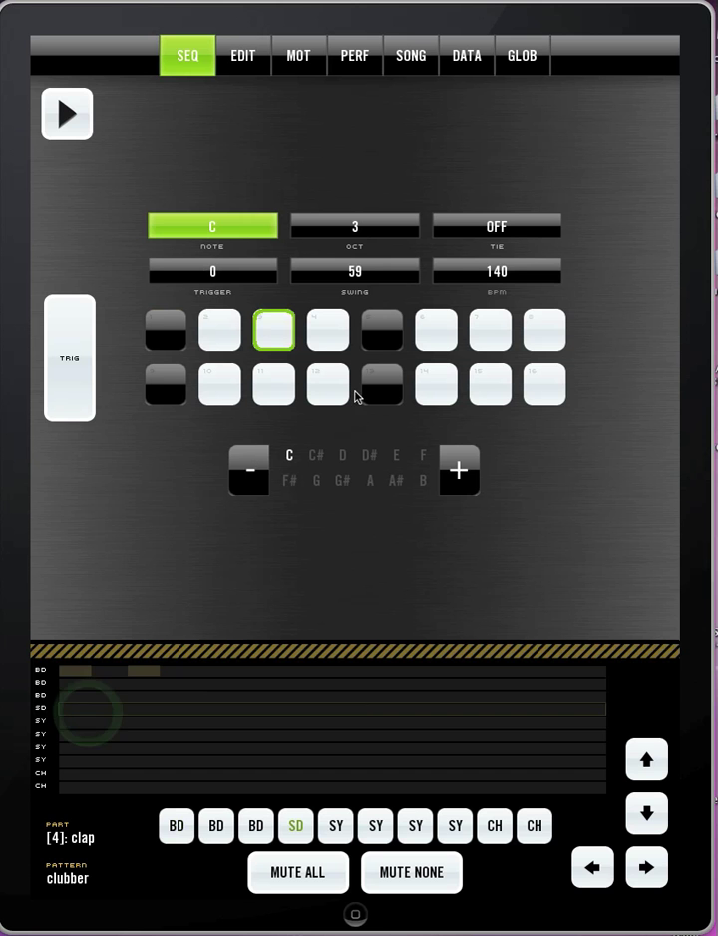
click(389, 336)
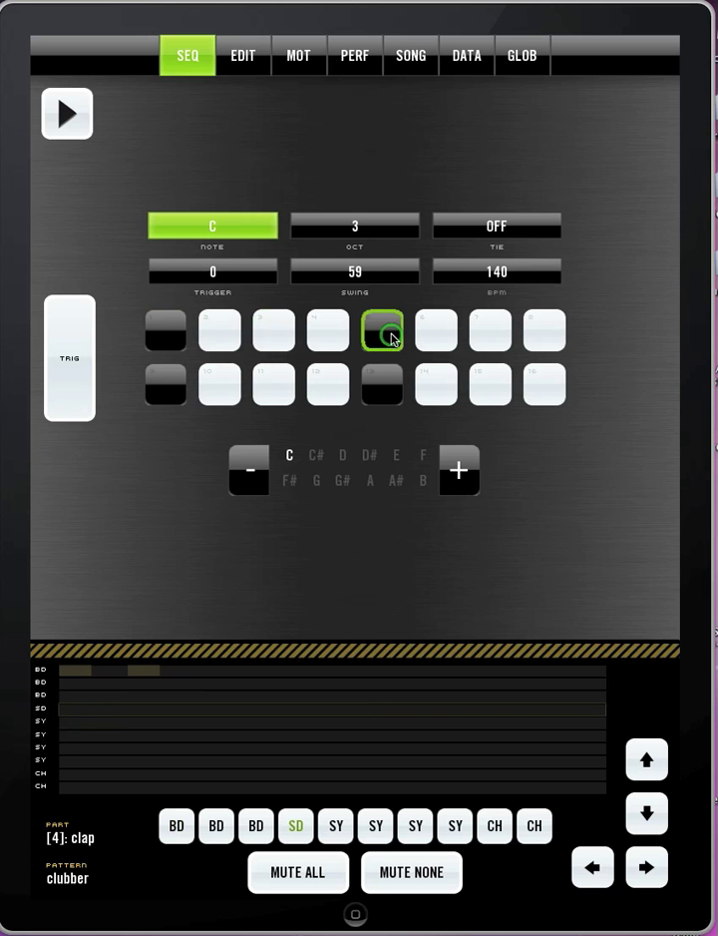
click(398, 395)
click(388, 337)
click(388, 338)
click(384, 403)
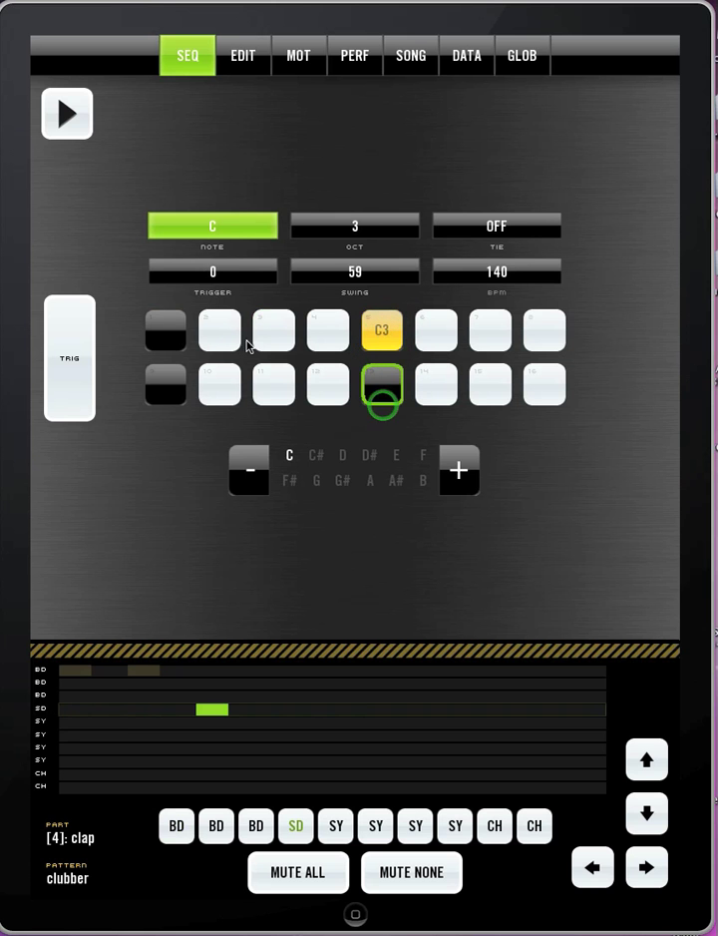
- Add a C3 clap on step 13, removing a stray hit on step 7
click(274, 333)
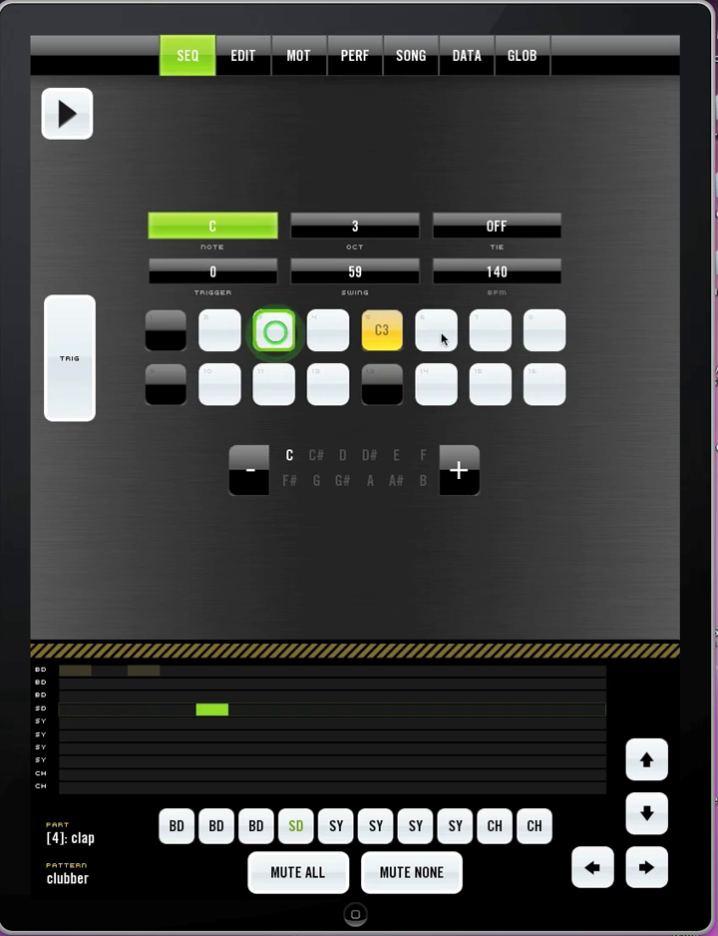
click(478, 334)
click(477, 334)
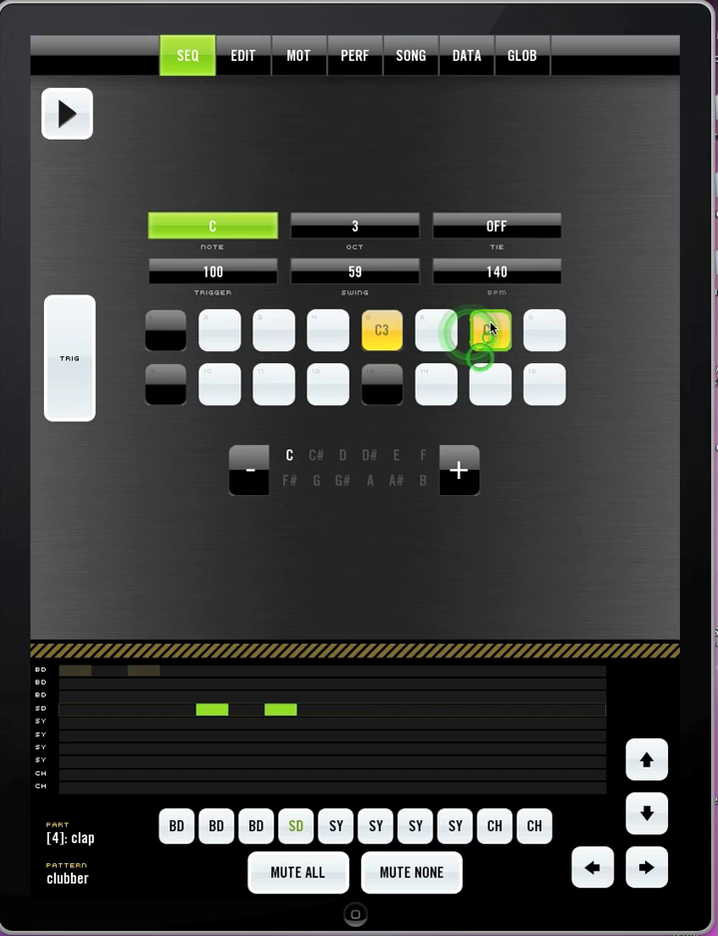
click(479, 344)
click(389, 382)
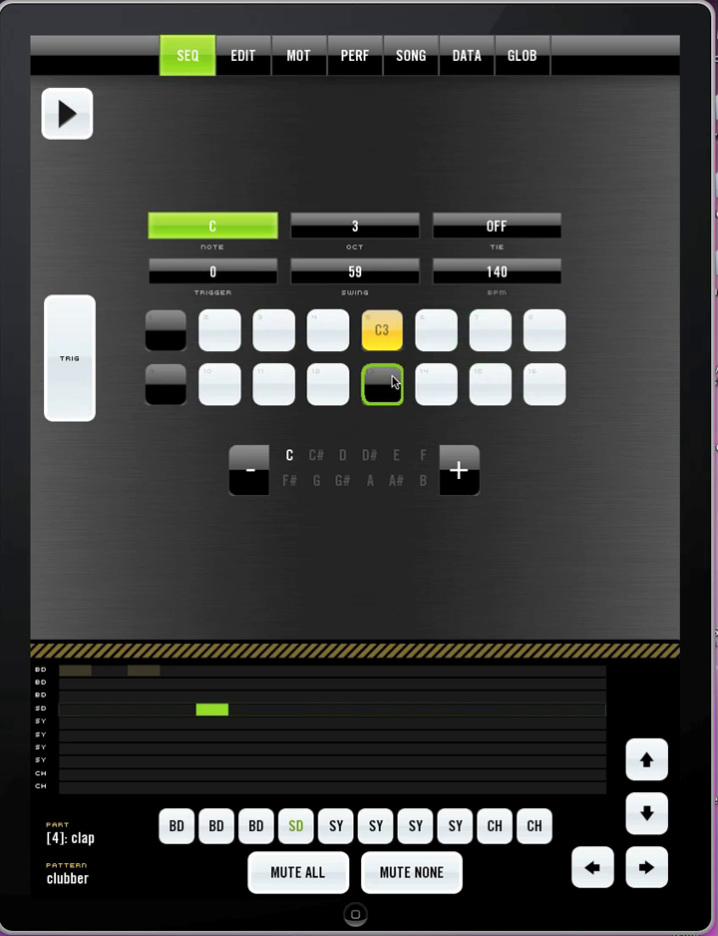
click(394, 382)
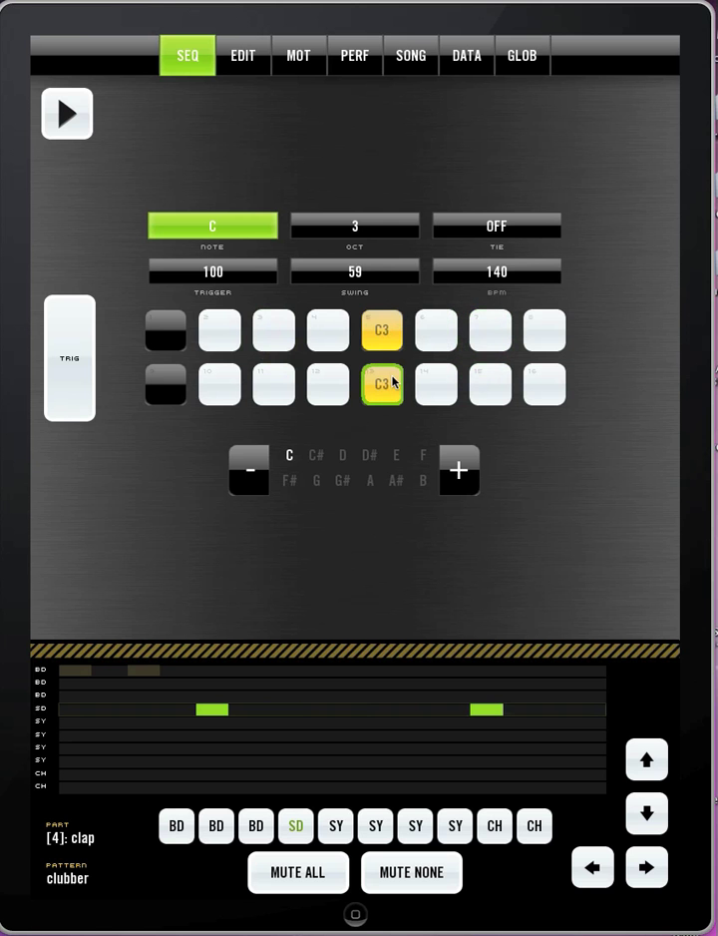
- Add a quiet C3 clap on step 15 and edit its trigger level
click(491, 389)
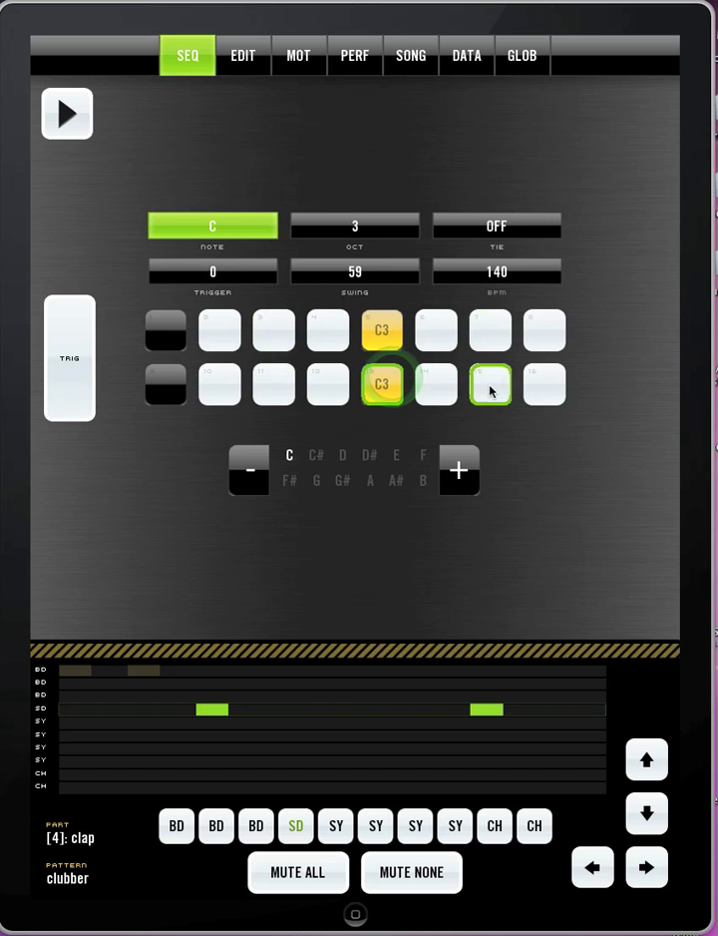
click(211, 281)
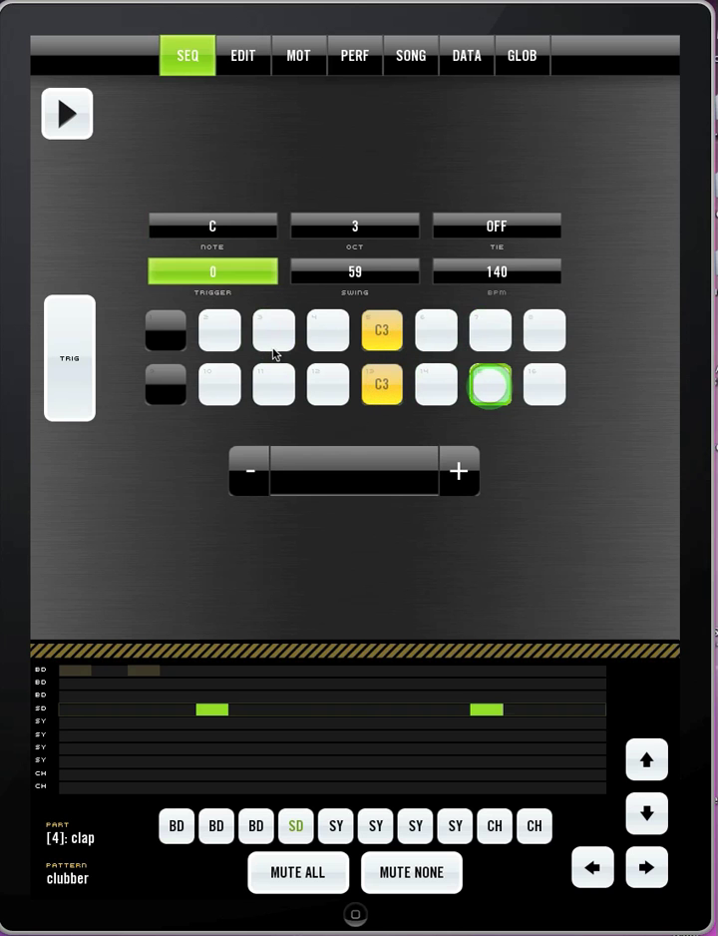
click(296, 483)
- Set step 15's clap trigger level to 58 and play the pattern to hear the claps
drag(297, 482, 325, 476)
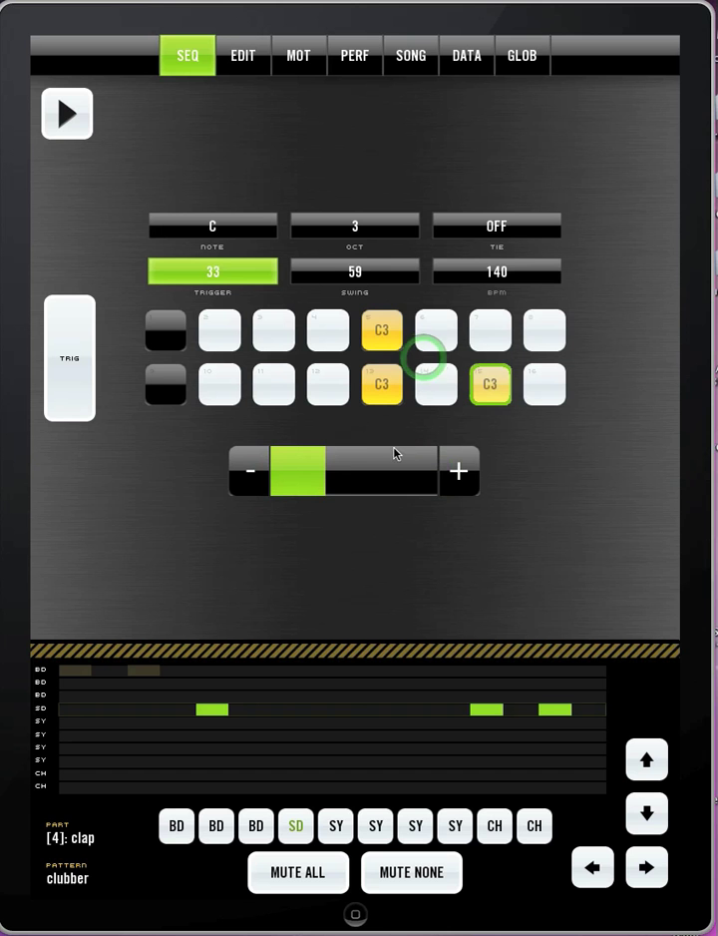
click(367, 477)
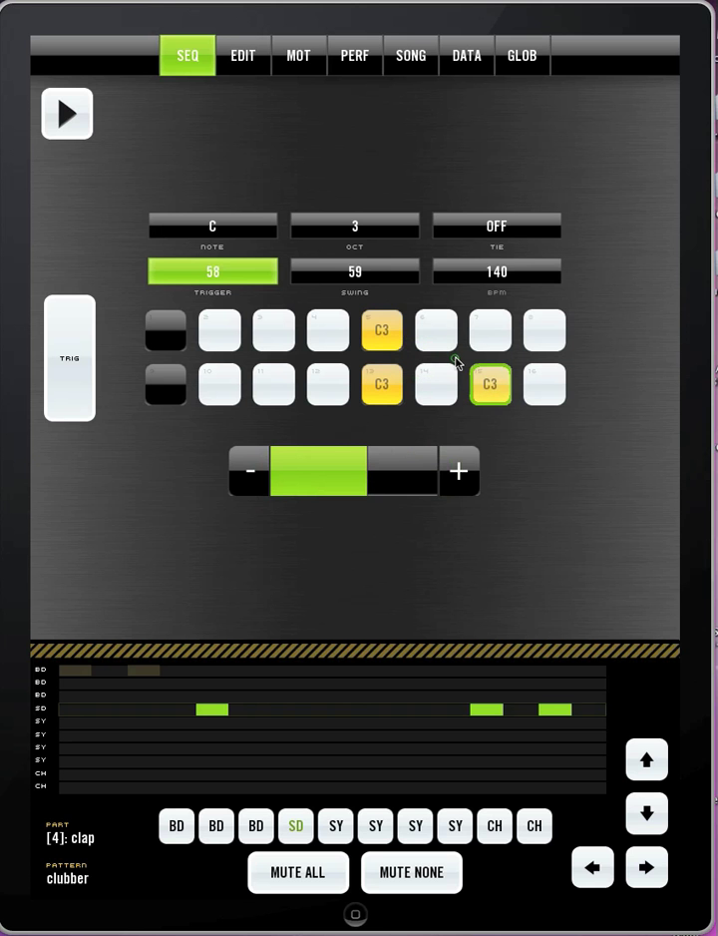
click(69, 124)
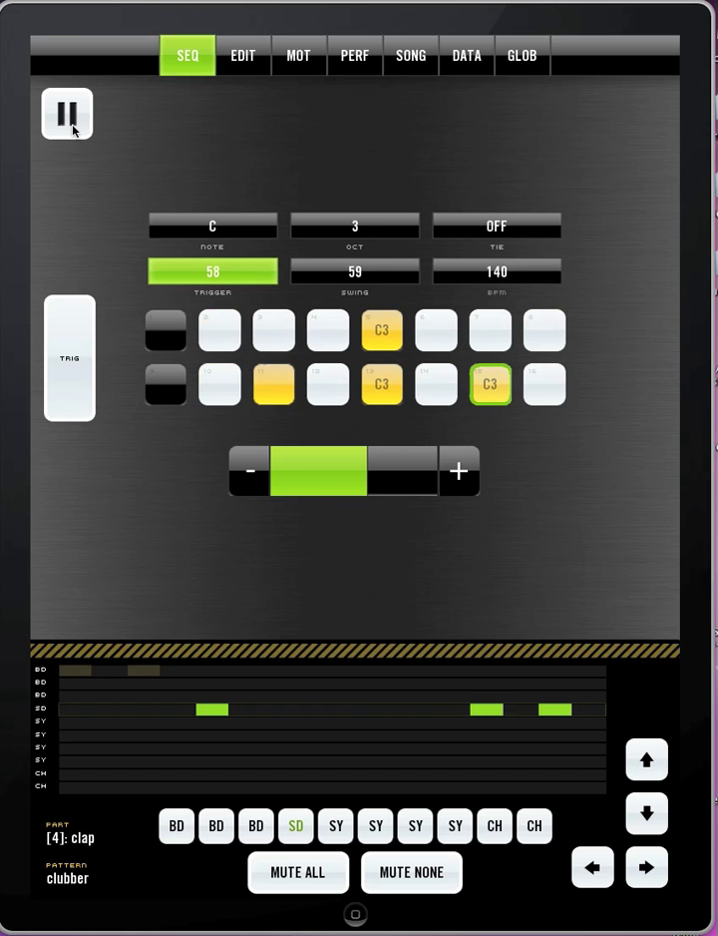
click(62, 117)
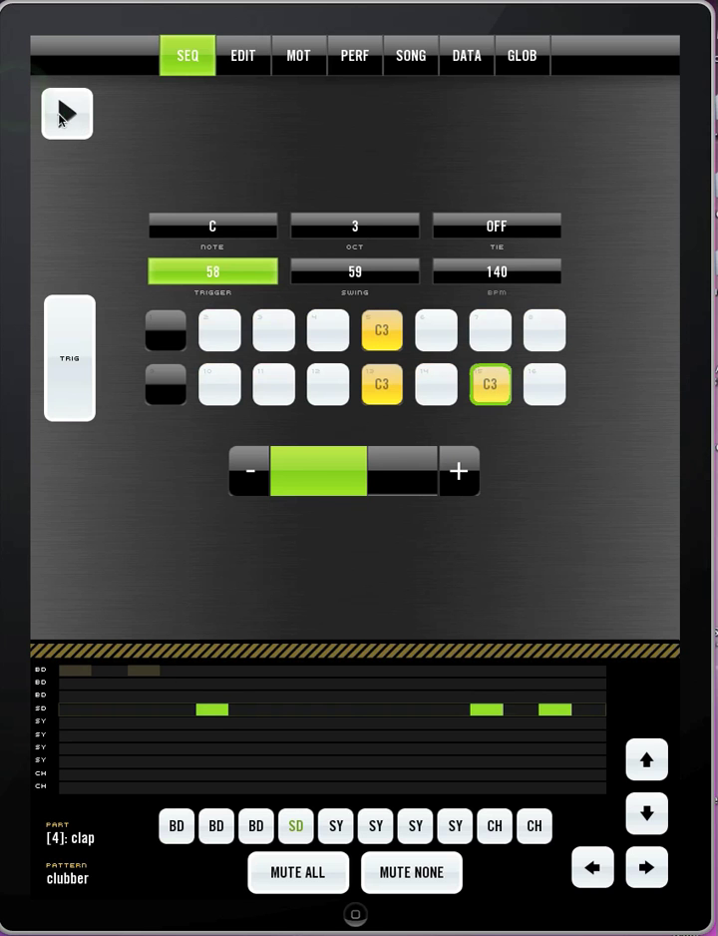
- In the break kick part, try D#2 kicks on steps 5, 9 and 13 and play them
click(237, 673)
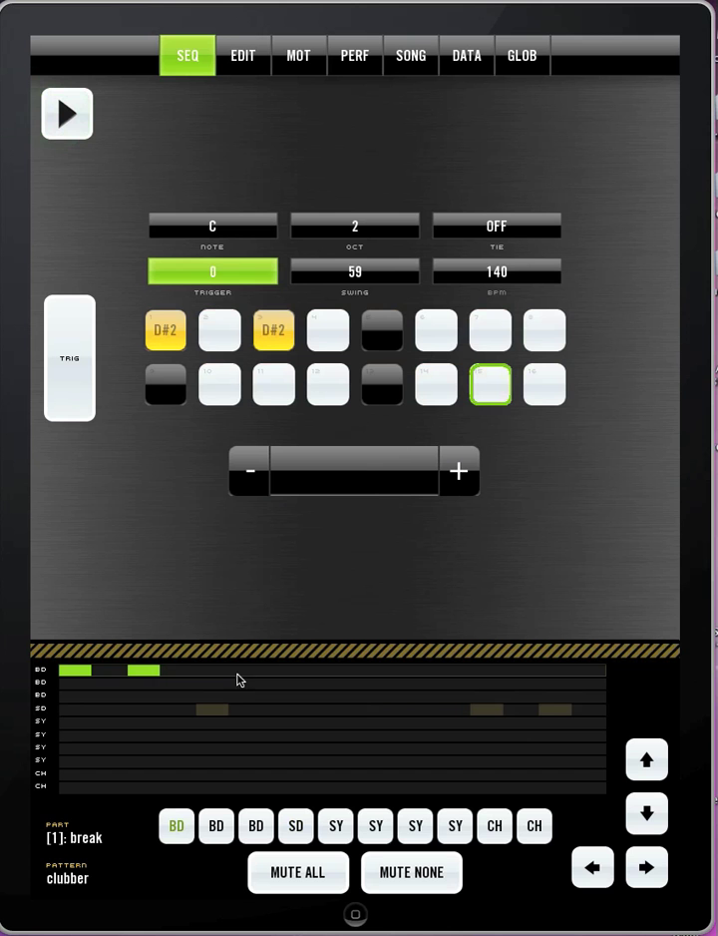
click(276, 333)
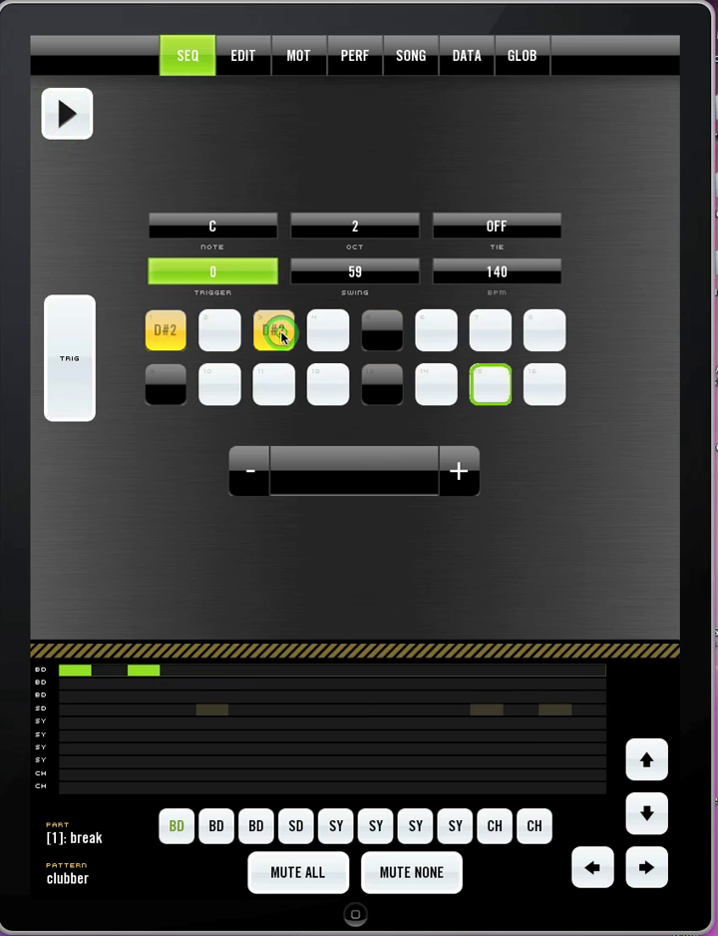
click(280, 337)
click(382, 330)
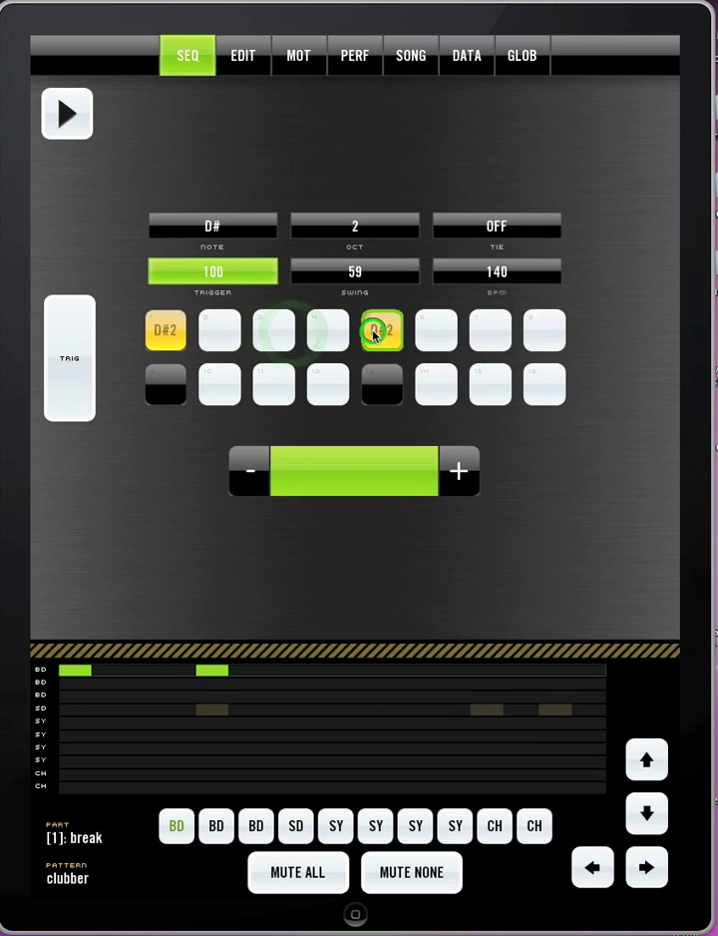
click(380, 393)
click(157, 387)
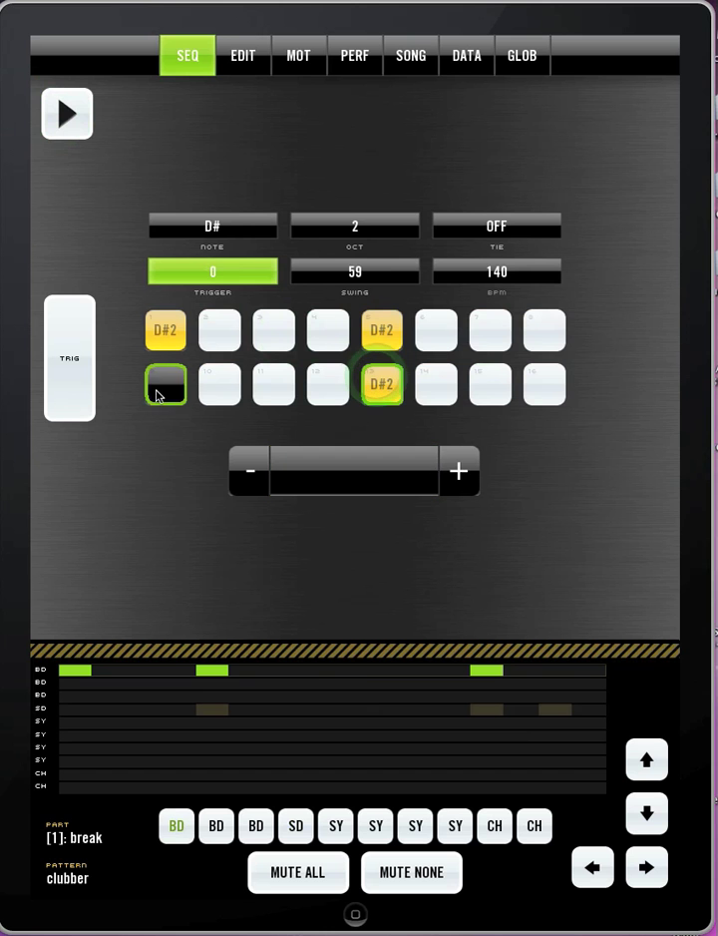
click(76, 120)
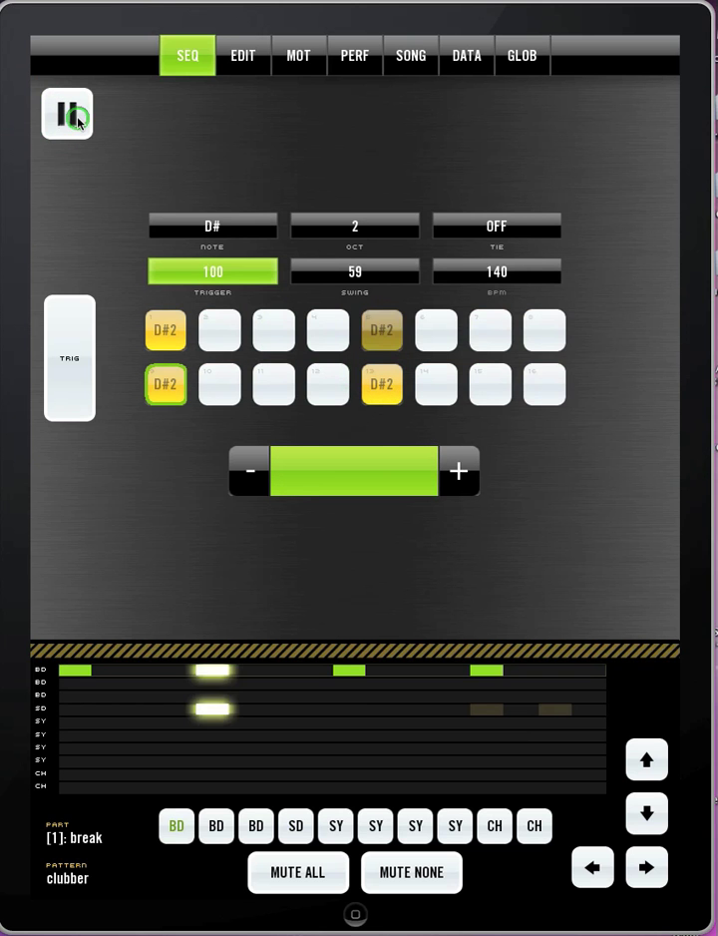
click(75, 120)
- Trim the kicks so only steps 1 and 11 hold D#2, then replay the beat
click(164, 389)
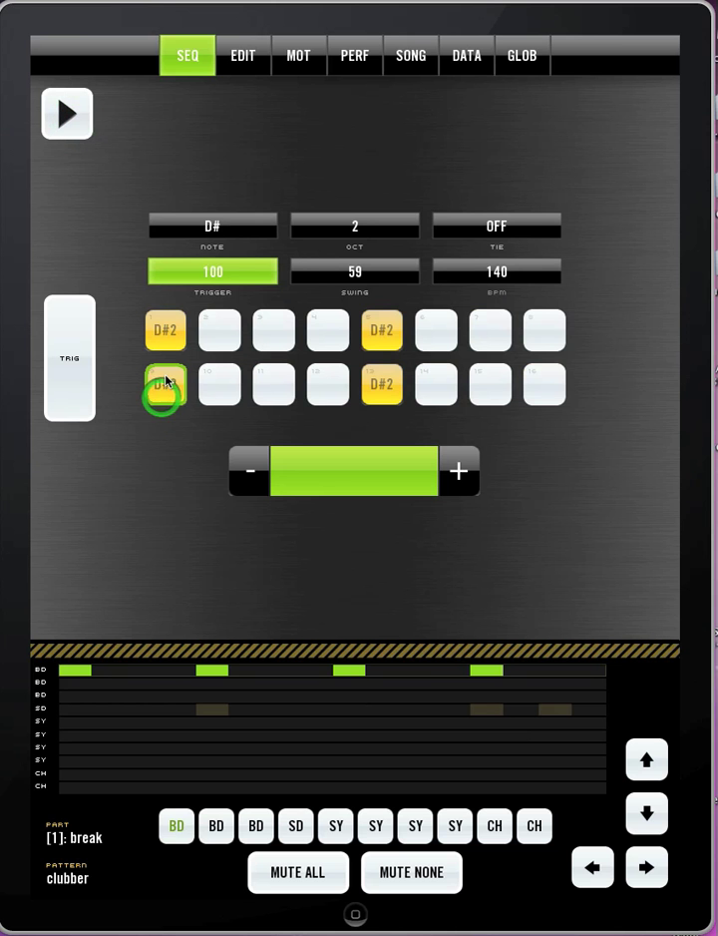
click(273, 387)
click(273, 387)
click(382, 330)
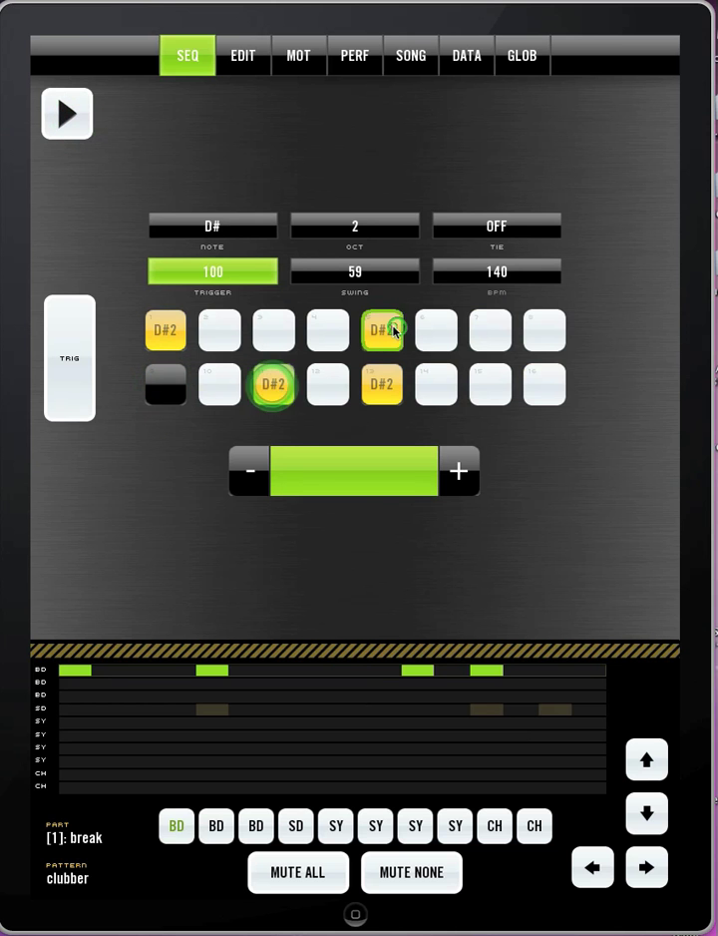
click(382, 385)
click(68, 117)
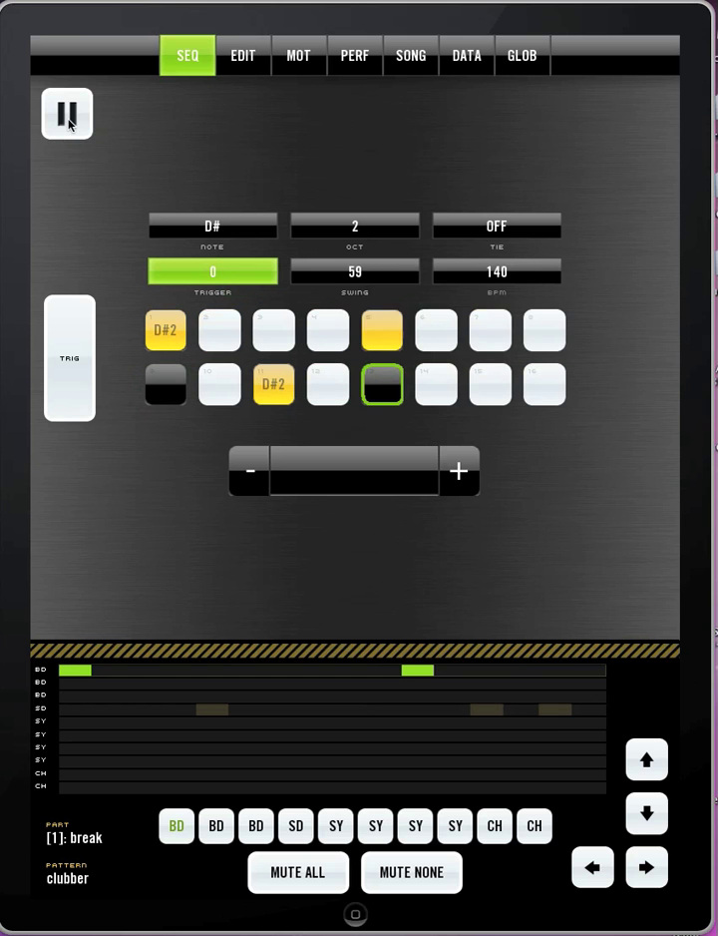
click(68, 116)
click(68, 117)
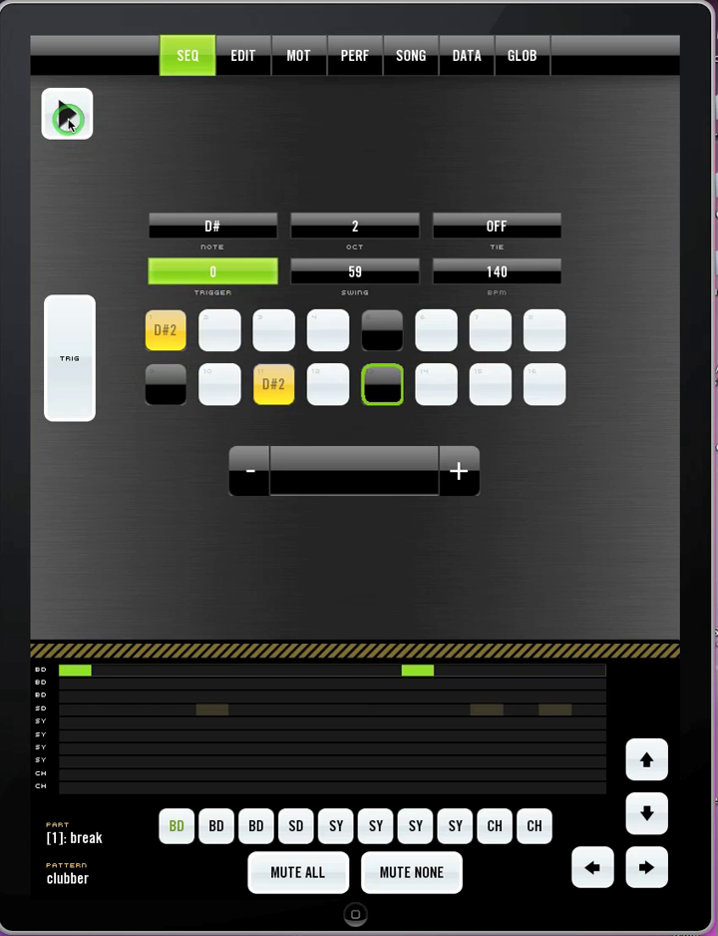
- Settle the tempo at 145 BPM while previewing playback, then drag swing from 59 to 54
click(495, 273)
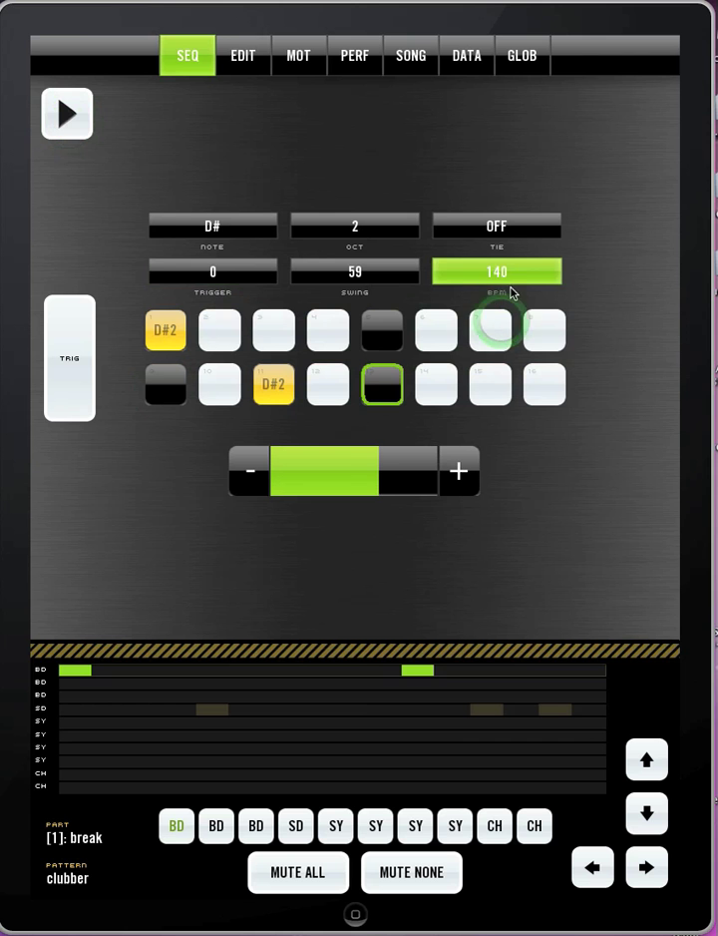
drag(376, 478, 356, 477)
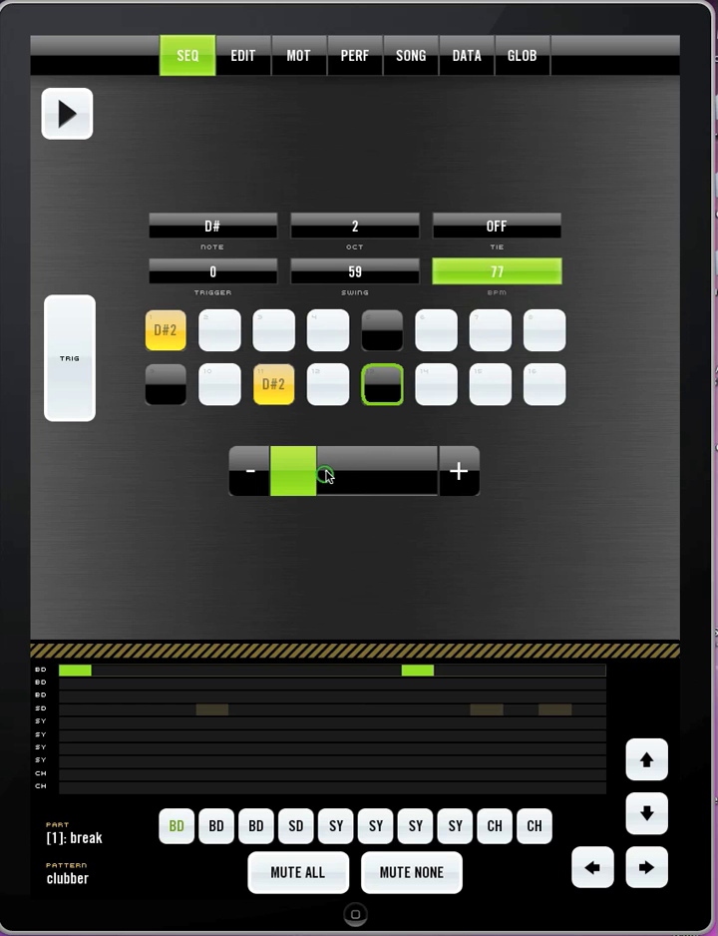
click(70, 115)
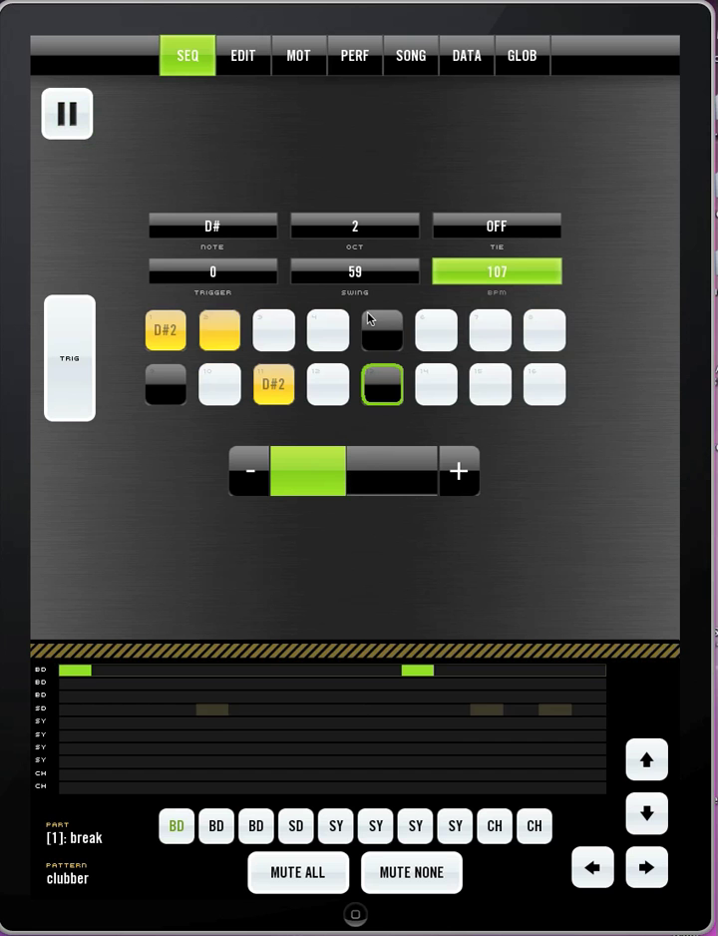
click(385, 481)
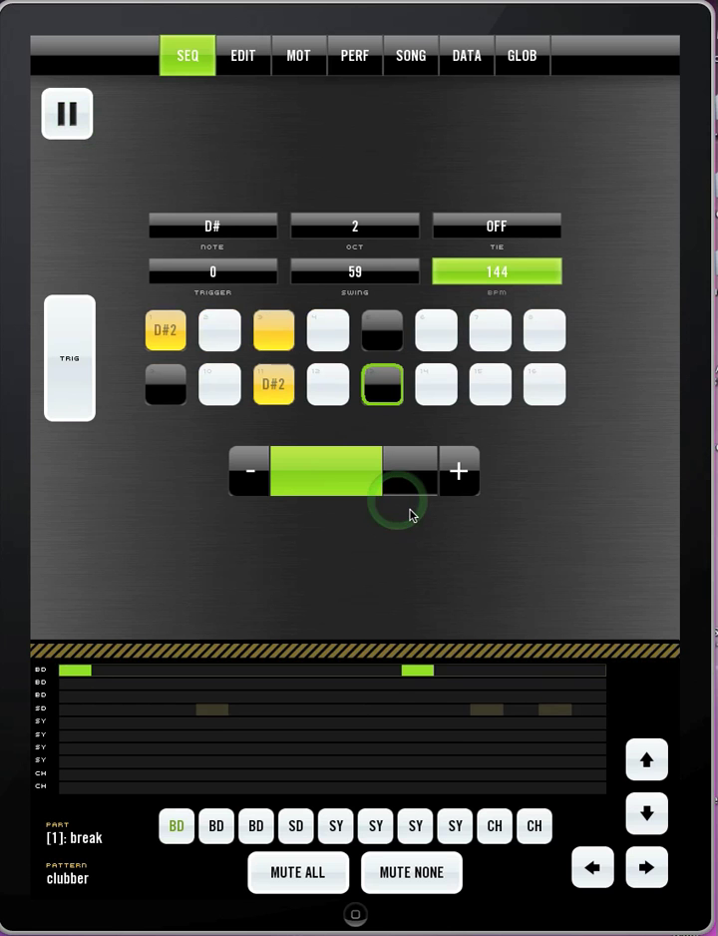
drag(454, 476, 465, 469)
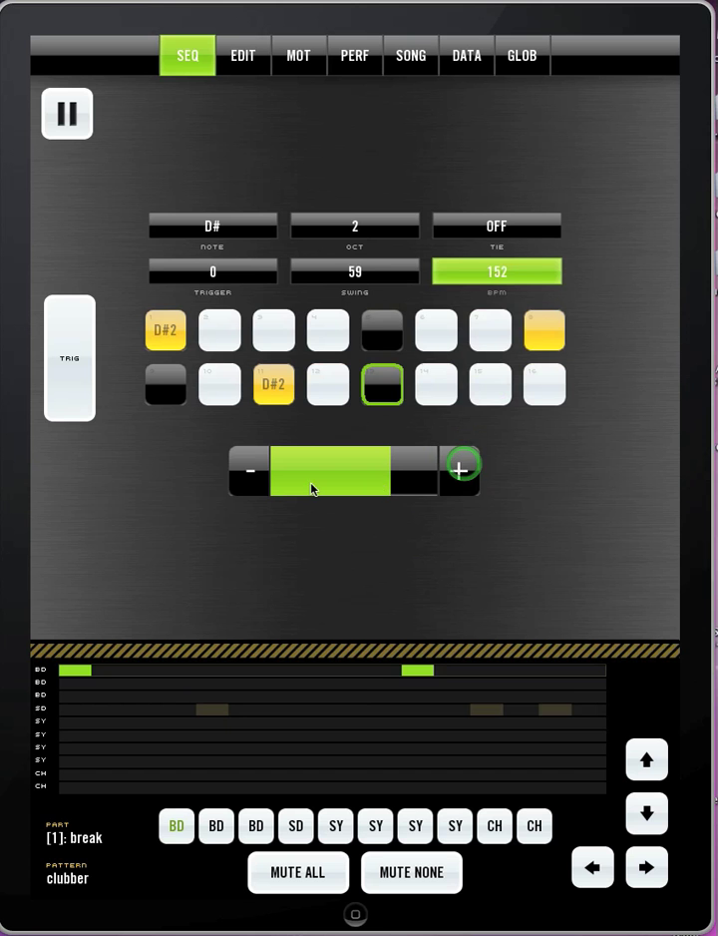
drag(248, 471, 247, 469)
drag(544, 287, 535, 276)
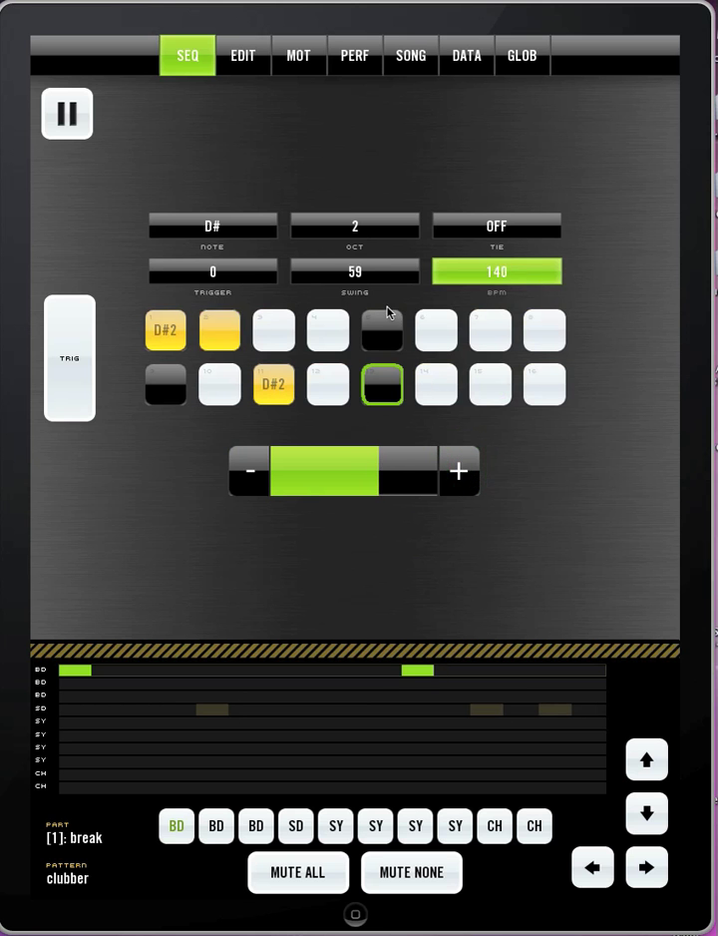
click(453, 288)
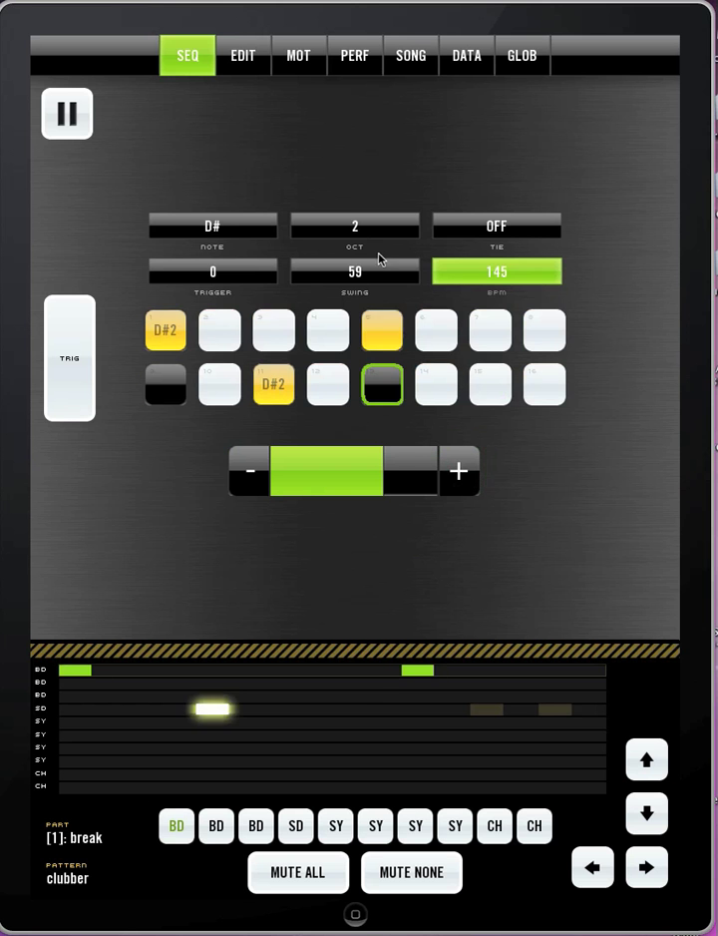
drag(377, 277, 292, 300)
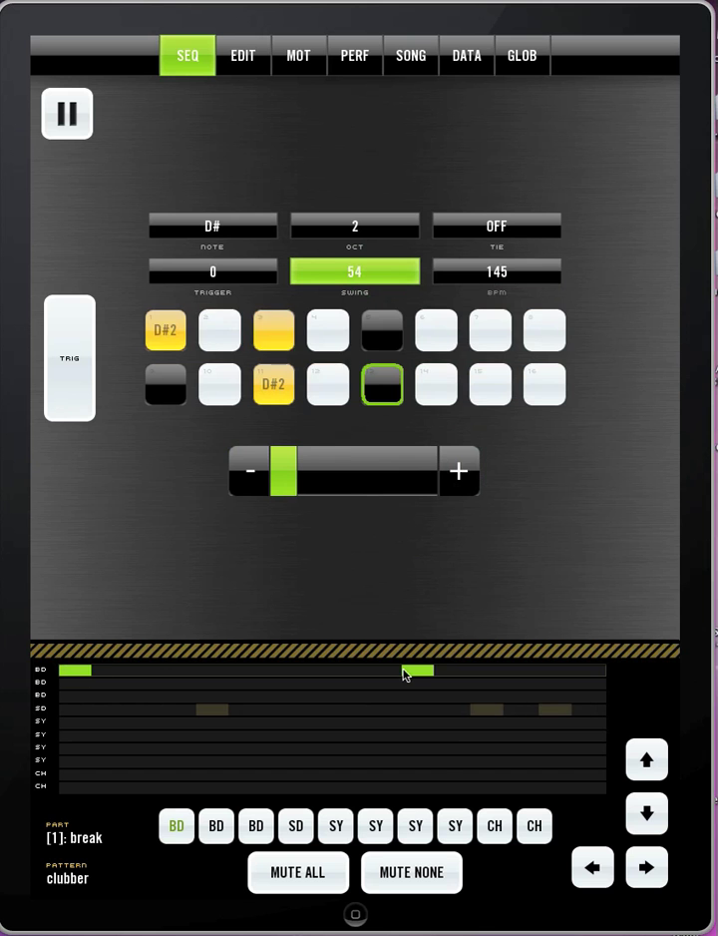
- Add a D#2 kick at trigger 100 on step 3, stop playback, and reselect the break part
click(269, 327)
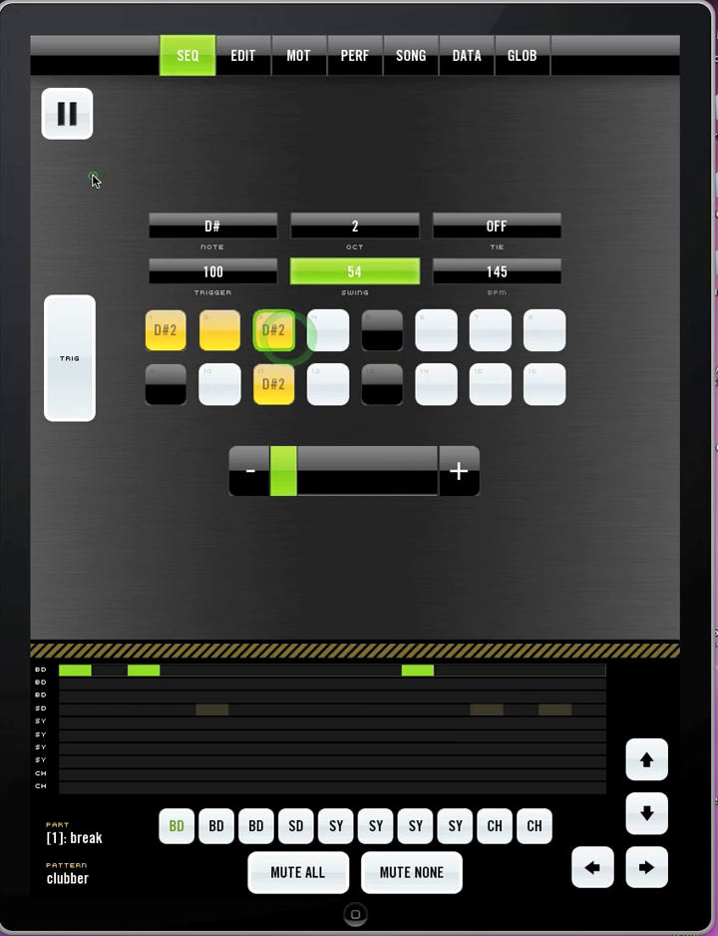
click(76, 130)
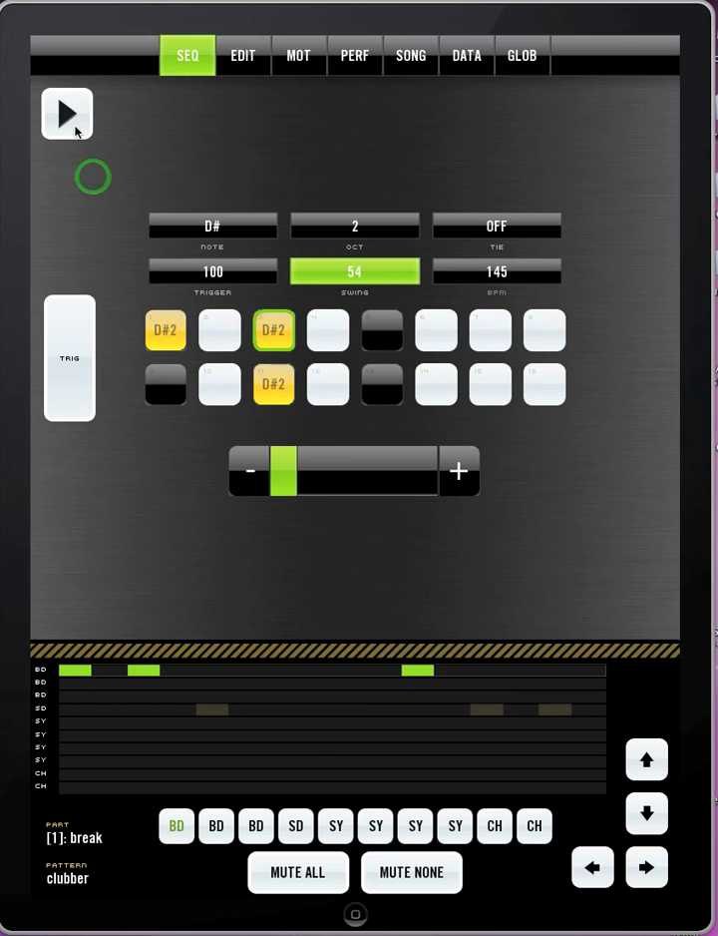
click(185, 710)
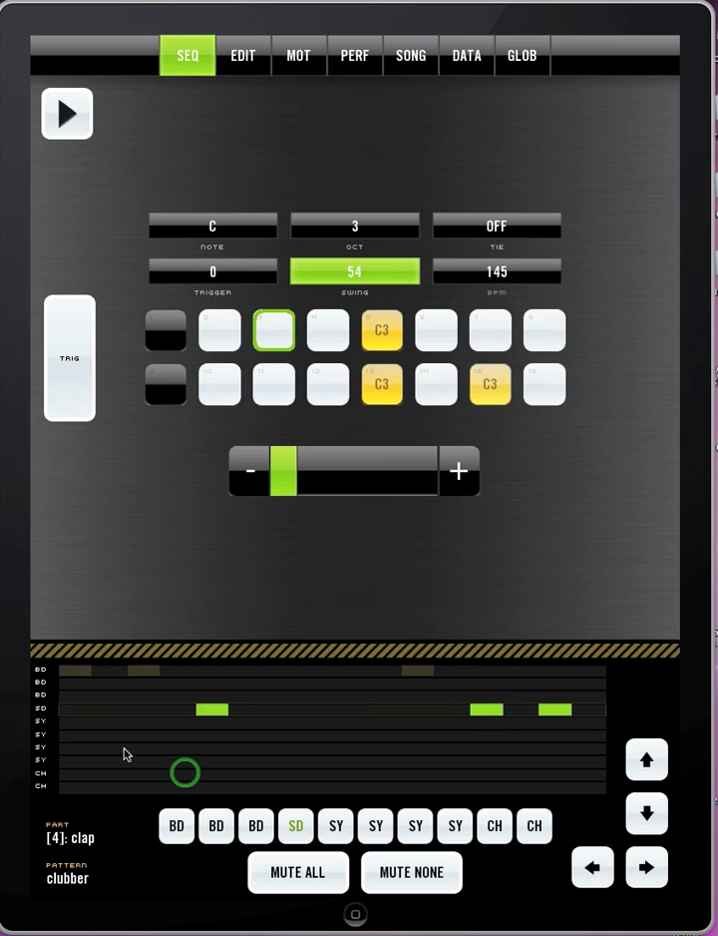
click(111, 682)
click(113, 671)
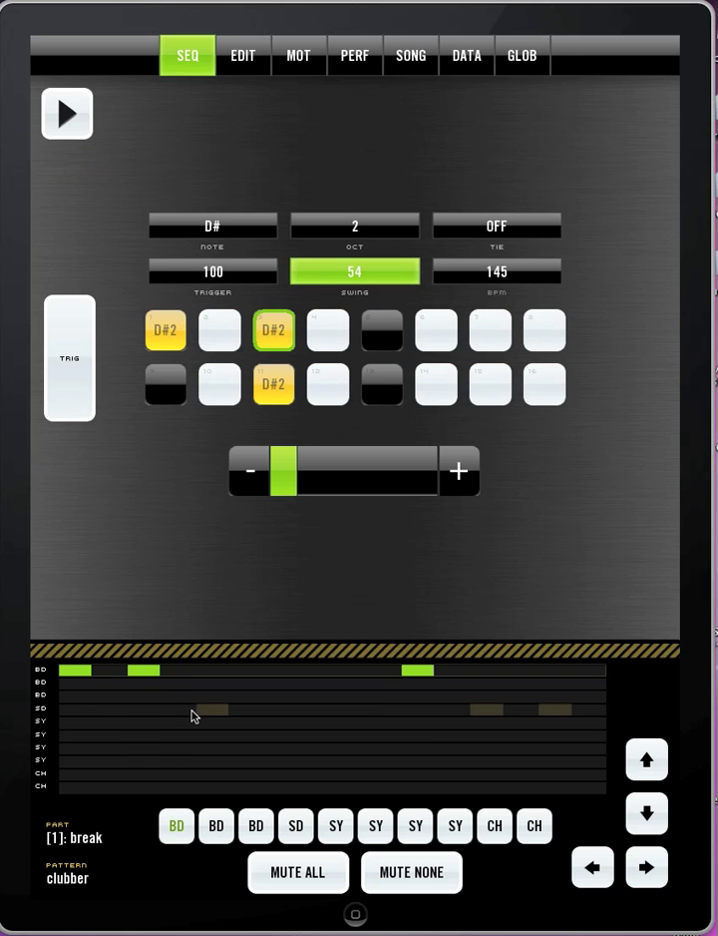
- Add C3 hits to the dancehats3 hi-hat part on steps 3, 7, 11, 13 and 15
click(141, 773)
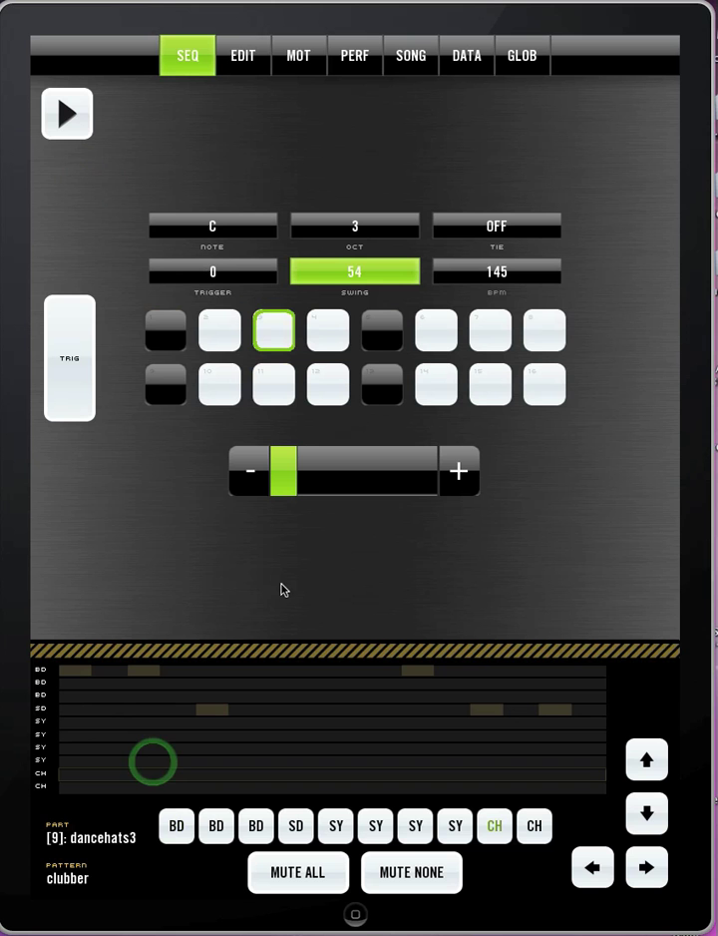
click(271, 332)
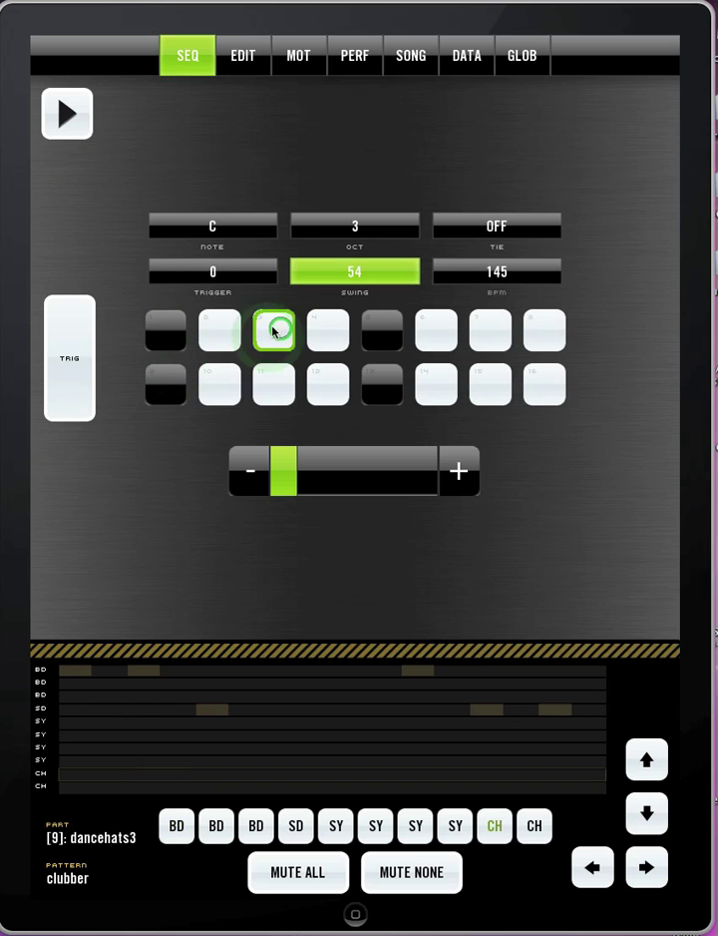
click(490, 331)
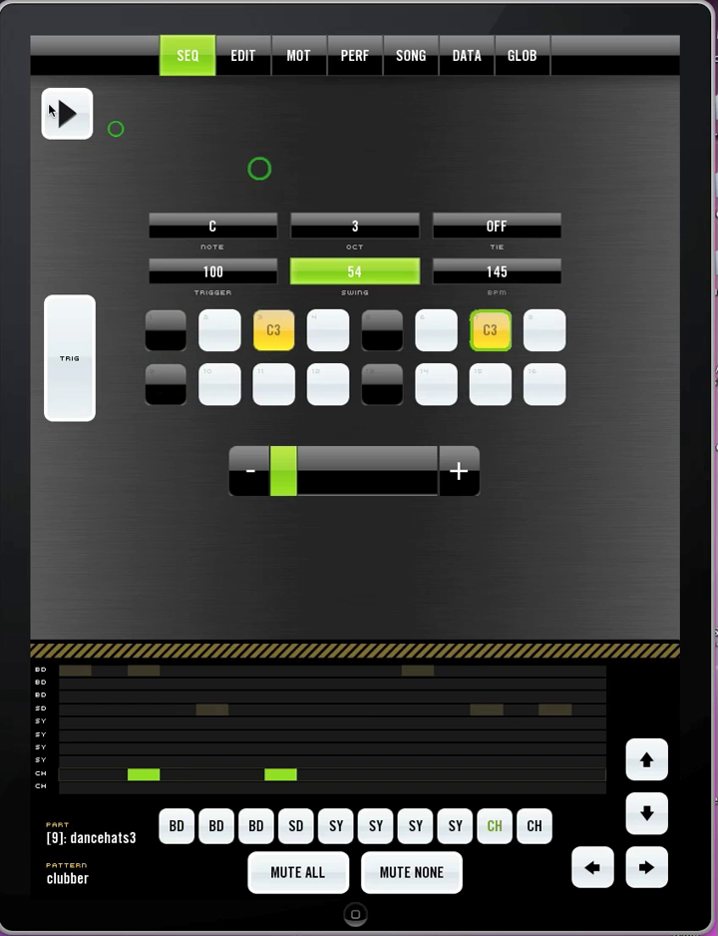
click(52, 110)
click(269, 384)
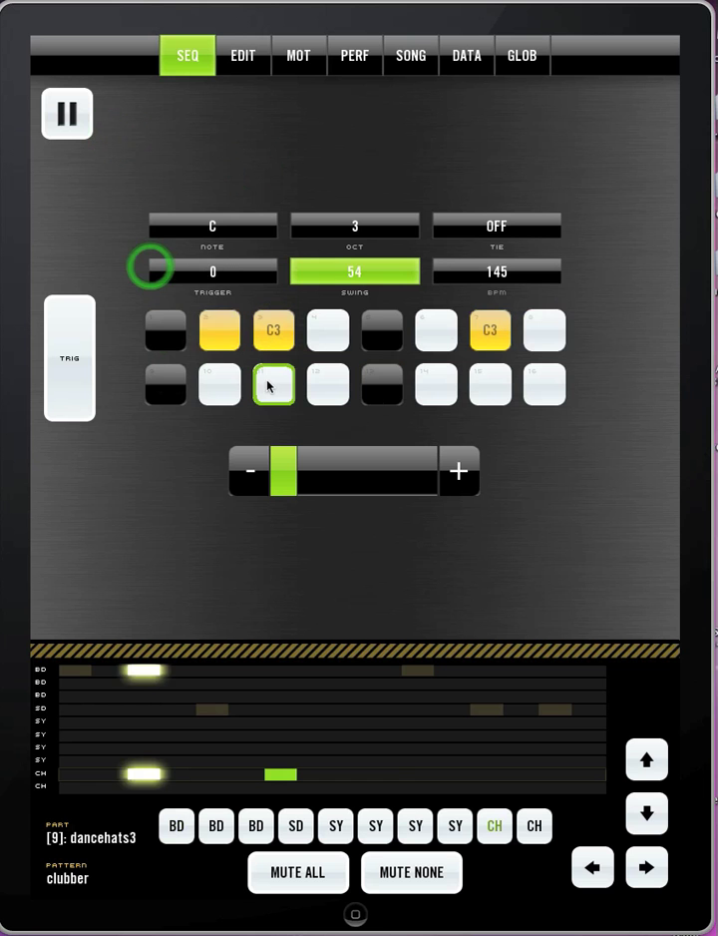
click(270, 384)
click(502, 397)
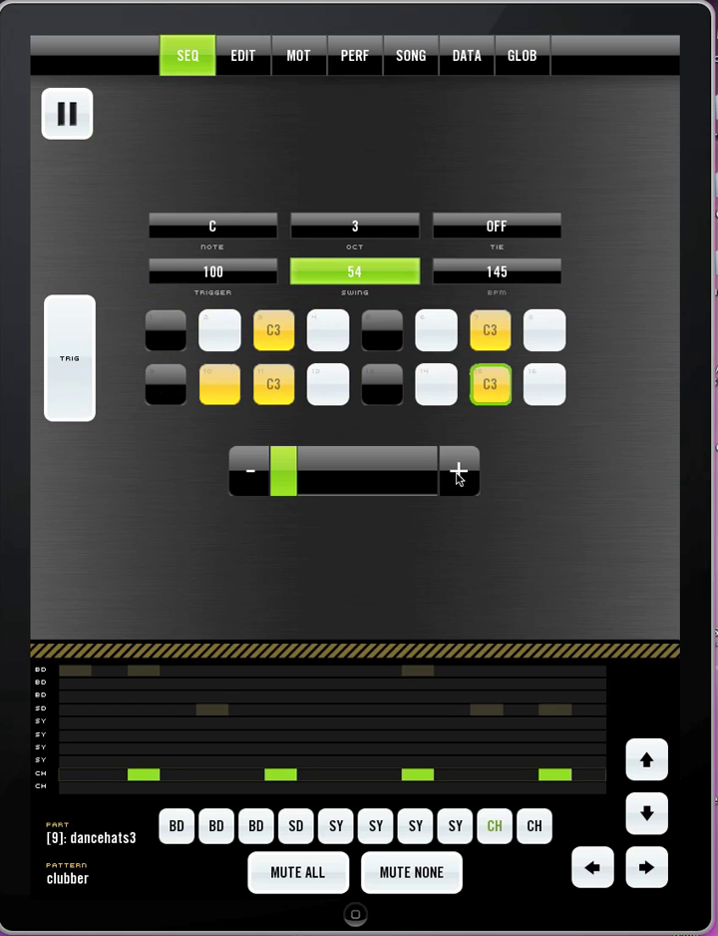
click(387, 389)
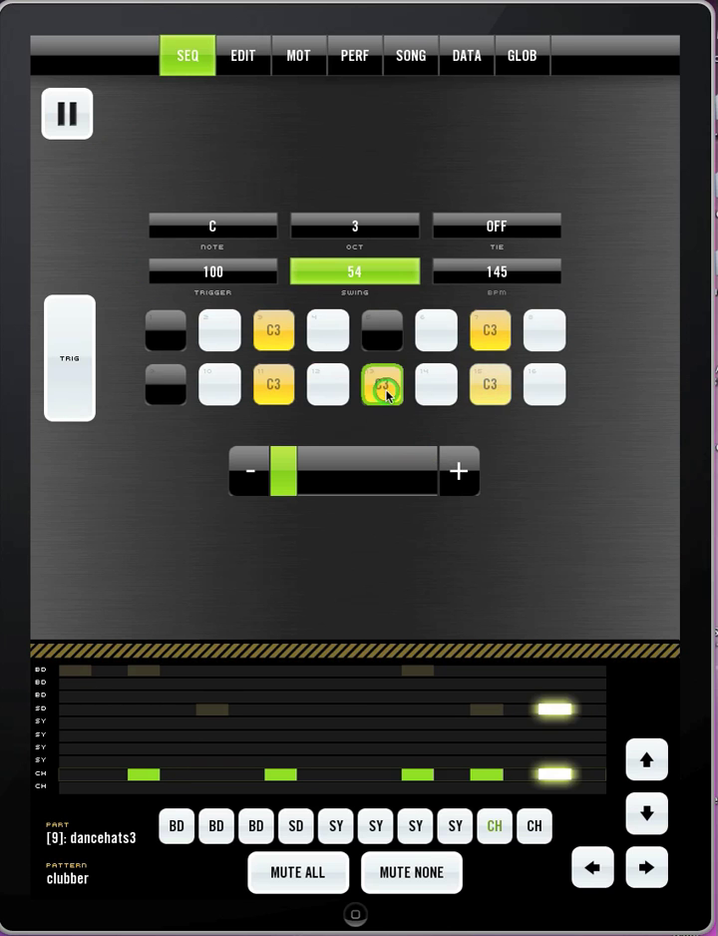
- Tie the step 15 hi-hat, untie it again, and stop playback
click(495, 321)
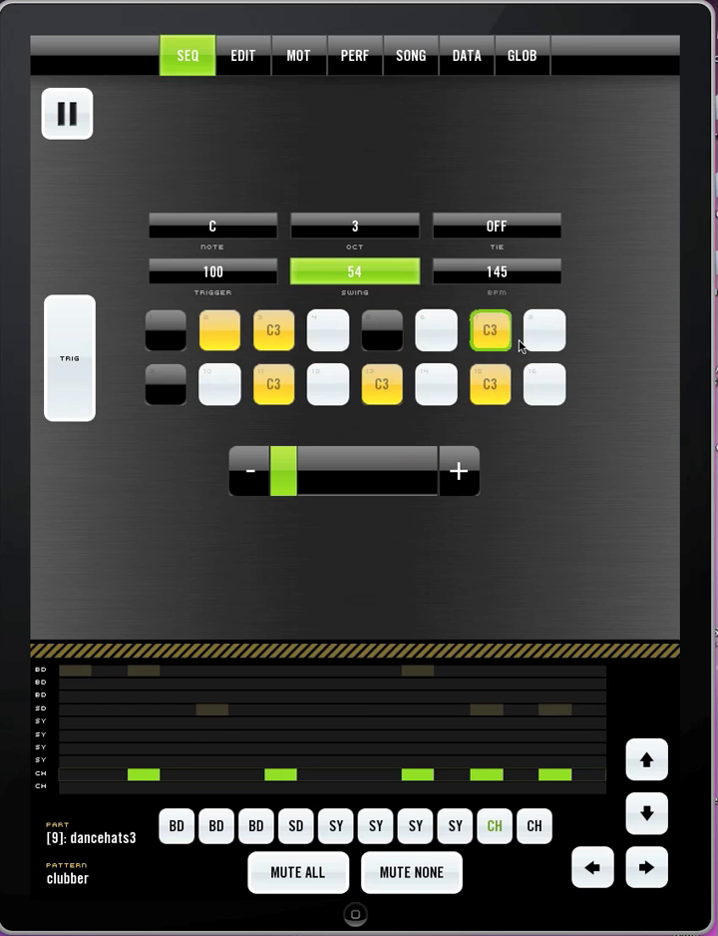
click(509, 283)
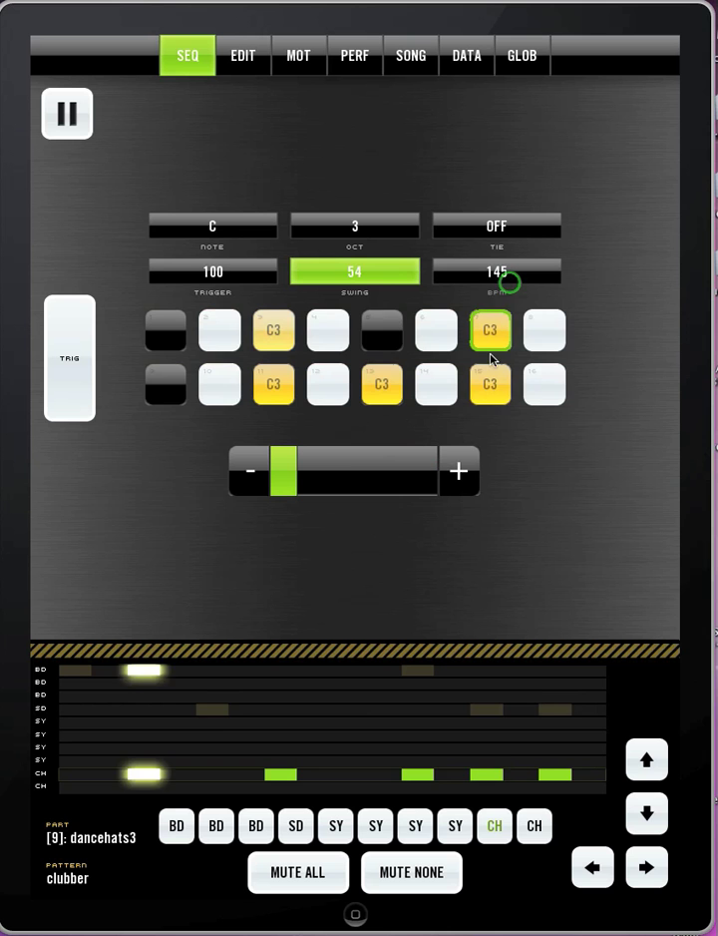
click(504, 399)
click(494, 227)
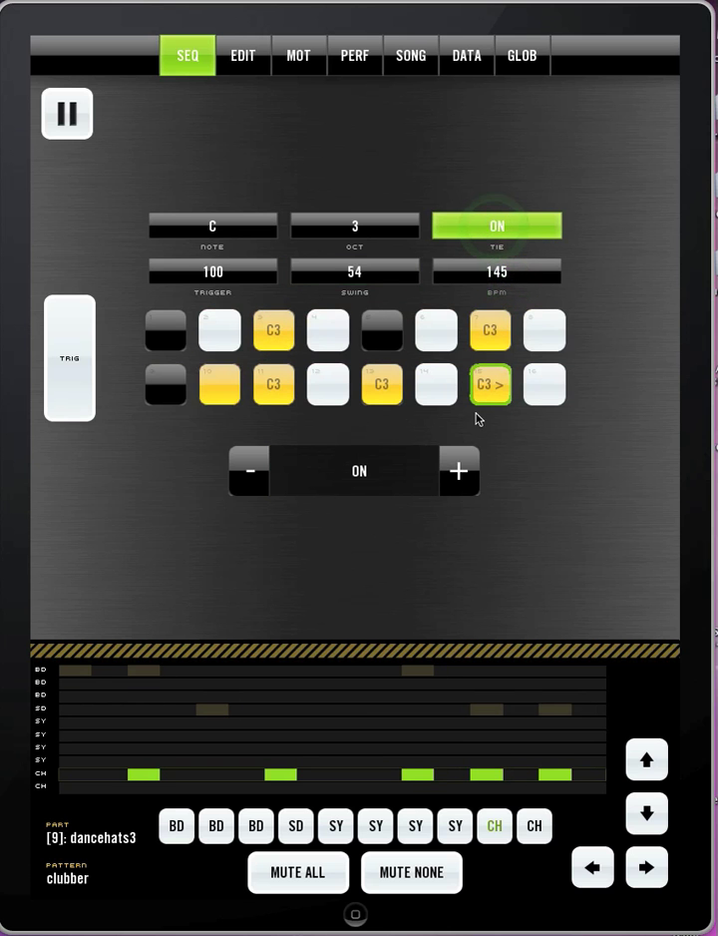
click(510, 234)
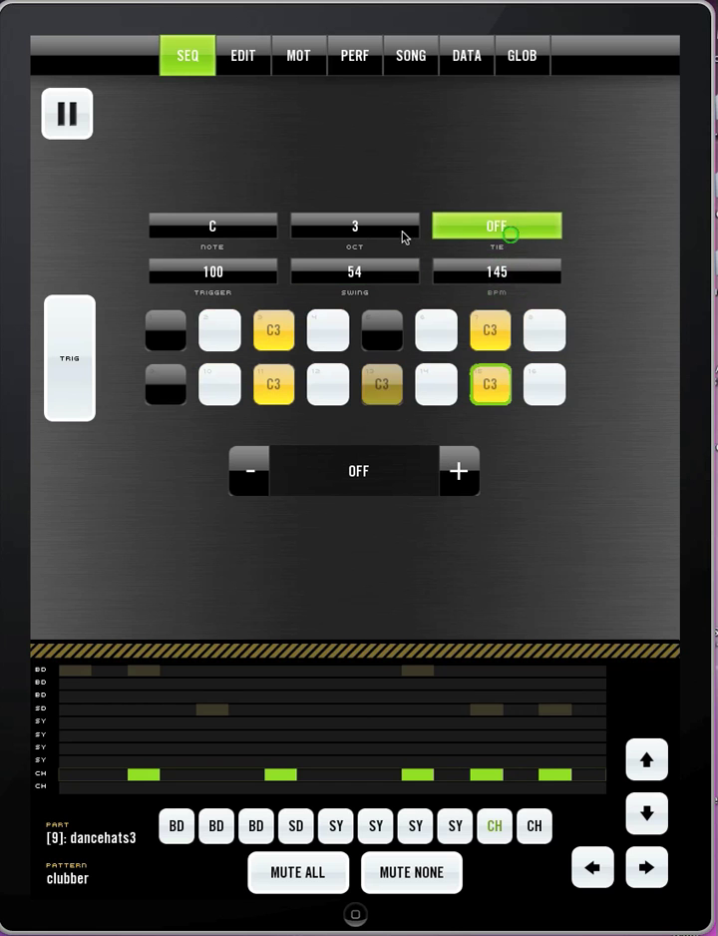
click(105, 121)
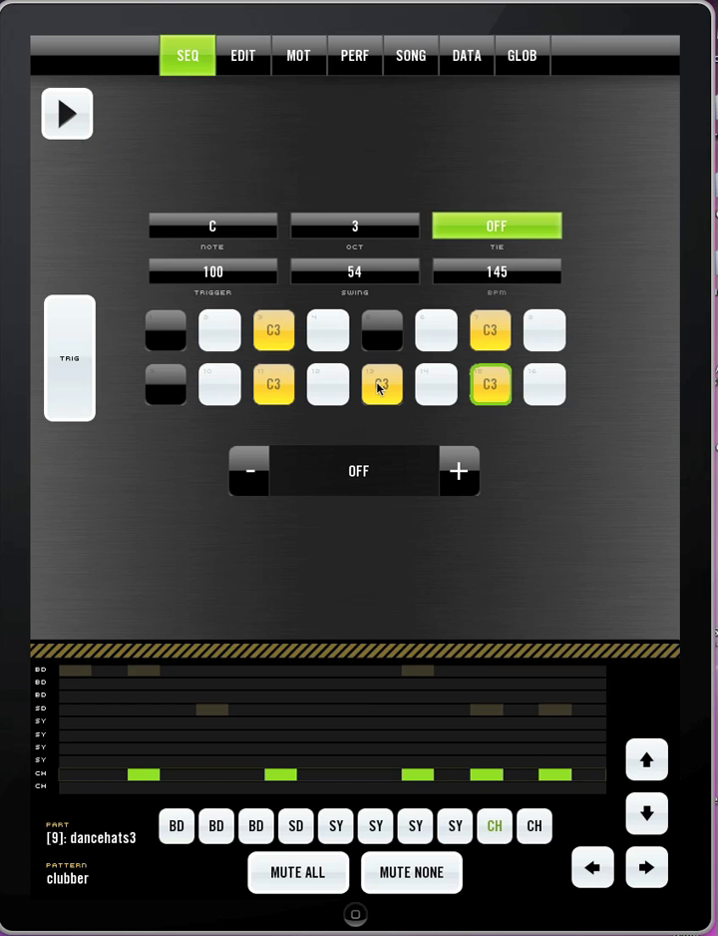
- Place untied C3 claps on steps 10 and 12 of the clap part
click(243, 712)
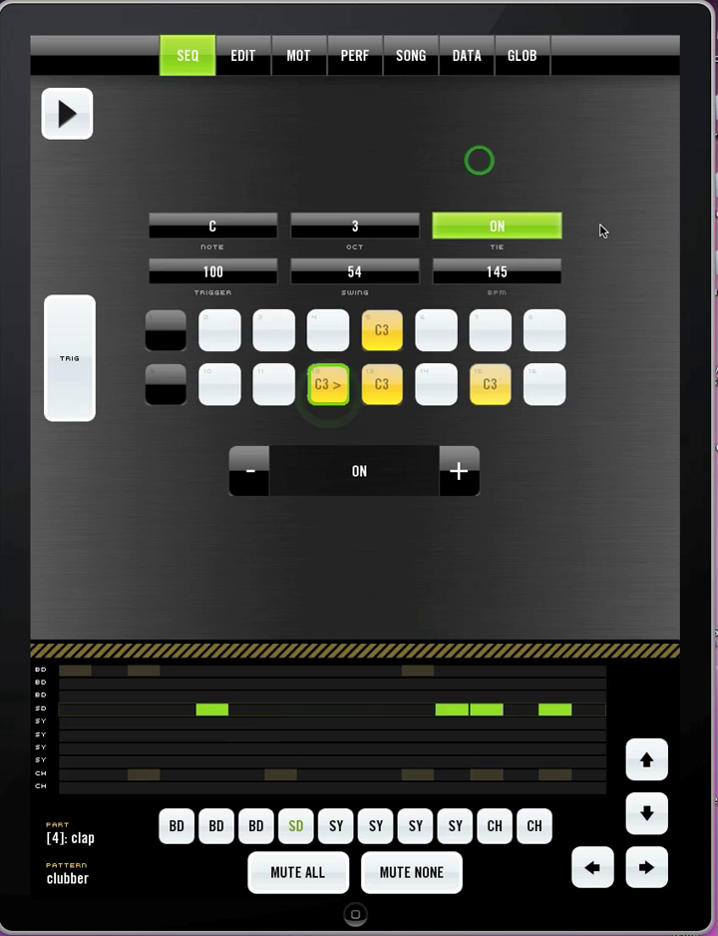
click(84, 121)
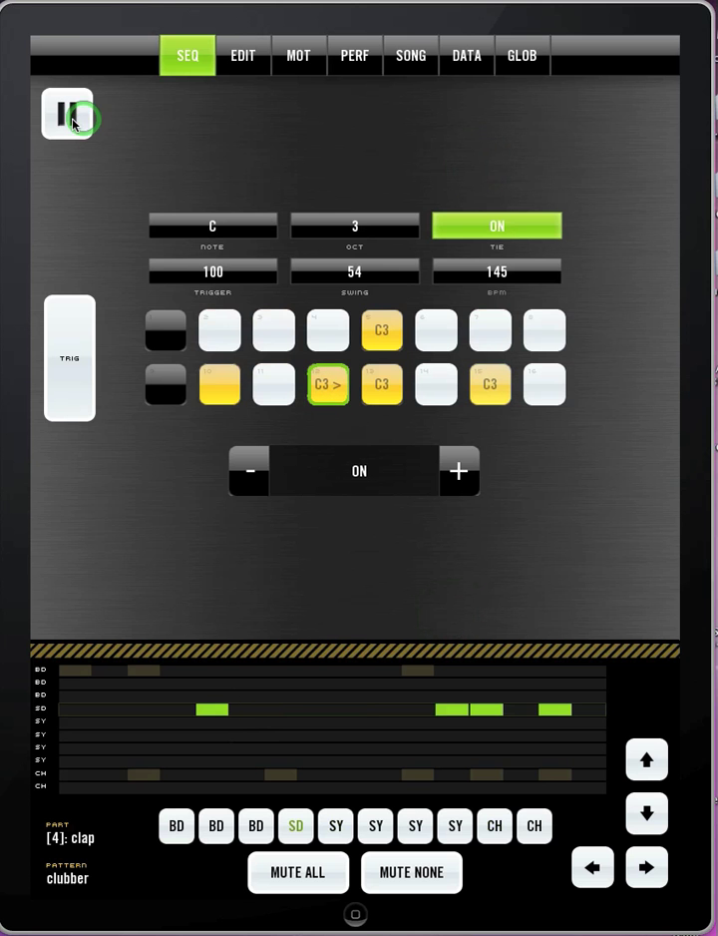
click(73, 122)
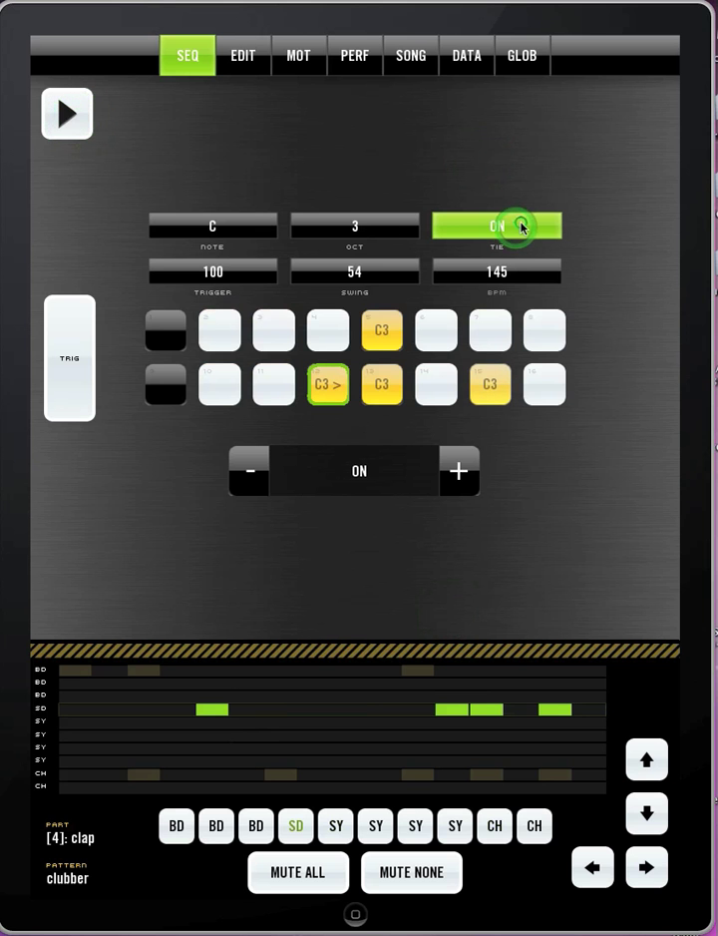
drag(328, 384, 272, 390)
click(282, 390)
click(275, 387)
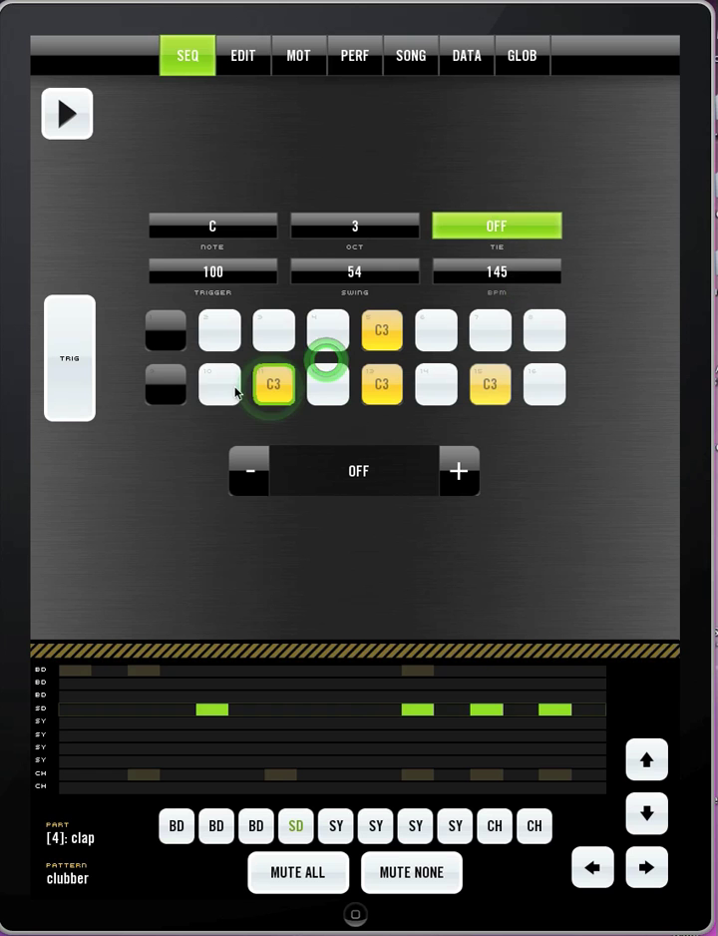
click(237, 392)
click(221, 385)
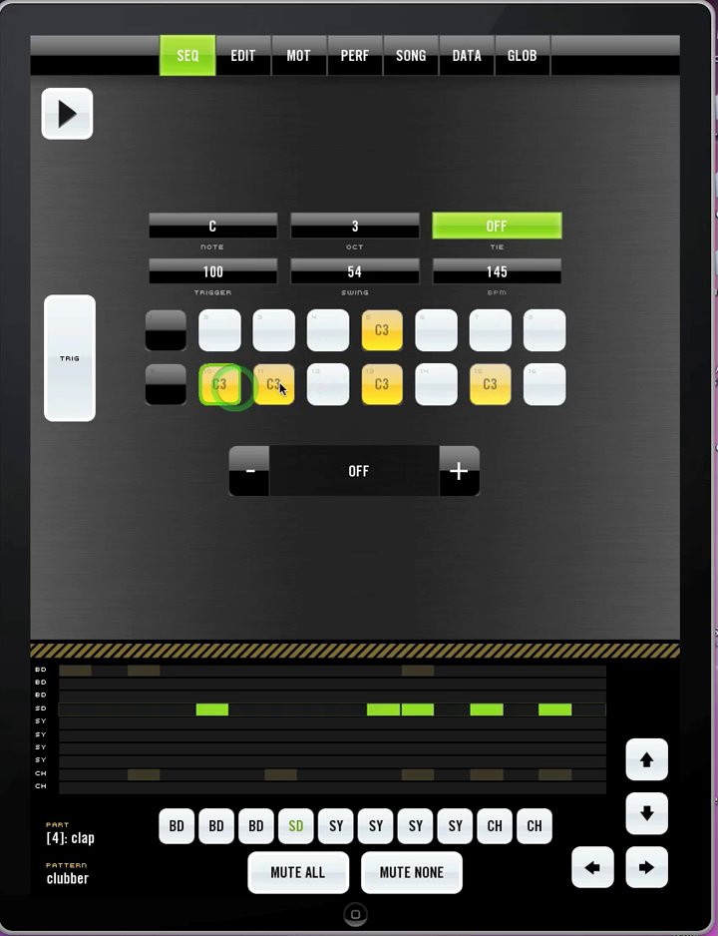
drag(281, 388, 321, 384)
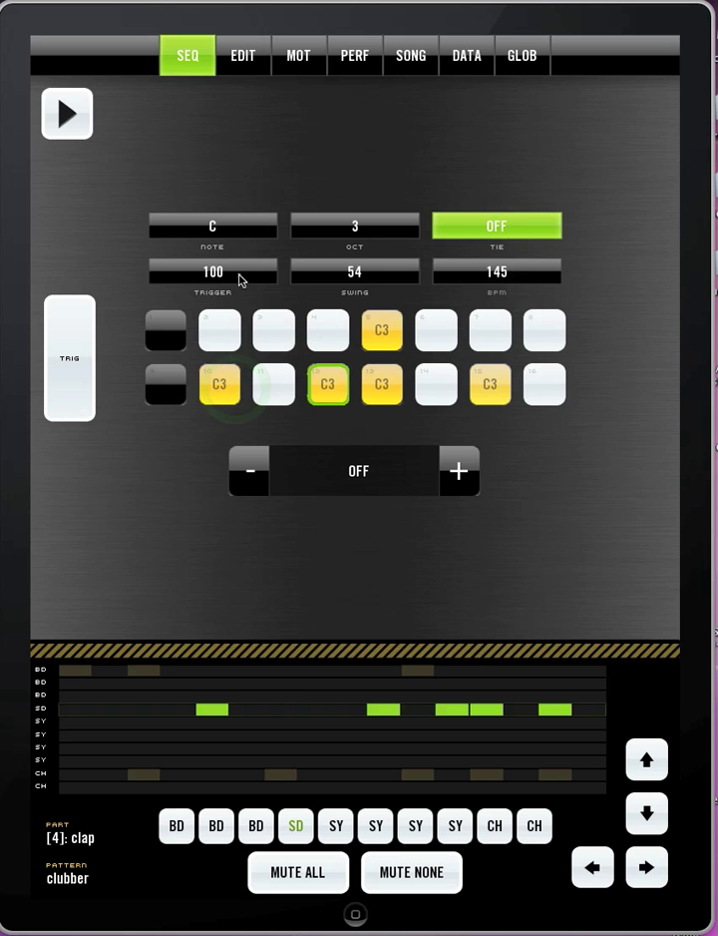
- Lower the trigger levels of the step 12 and step 10 claps, with step 10 at 79
drag(240, 280, 168, 286)
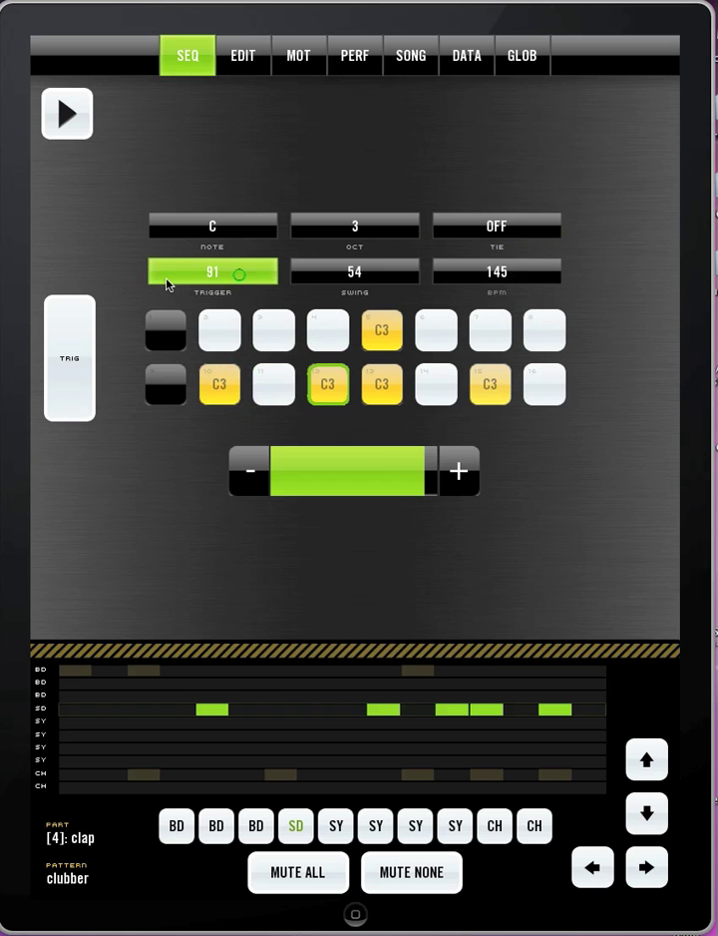
click(228, 386)
drag(244, 283, 550, 147)
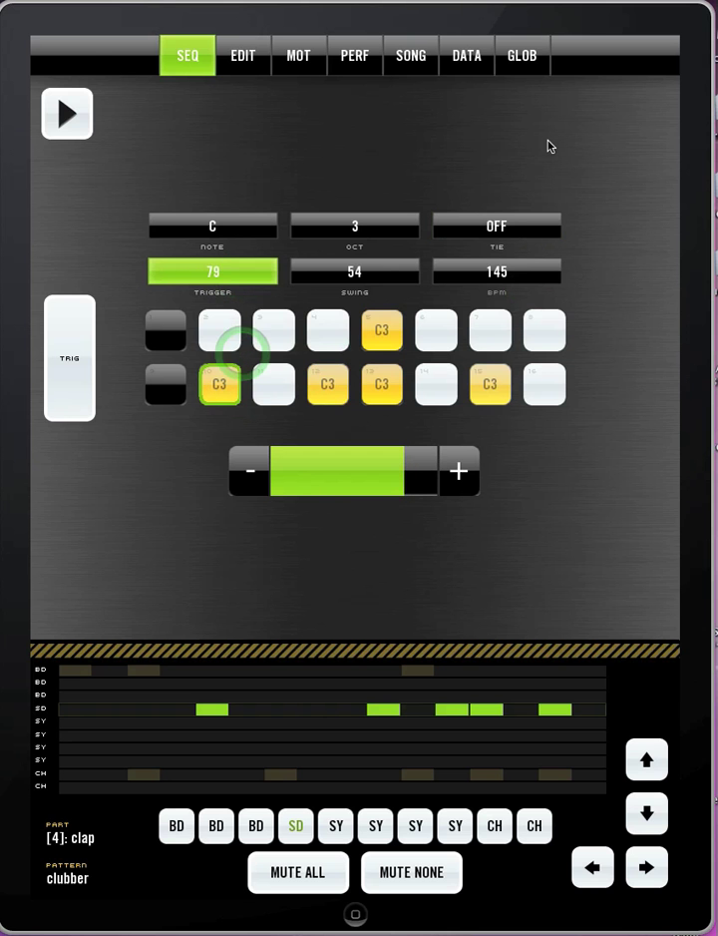
- Drop the clap's Trigger to Amp Decay from 0.5 to 0.335, then play the beat back to check
click(245, 63)
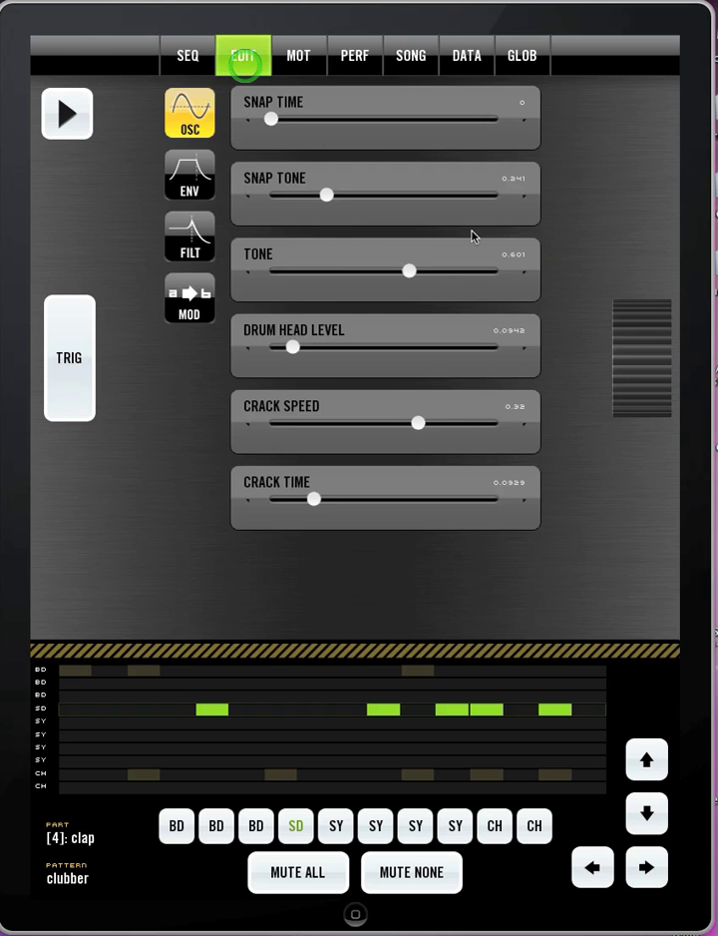
click(205, 310)
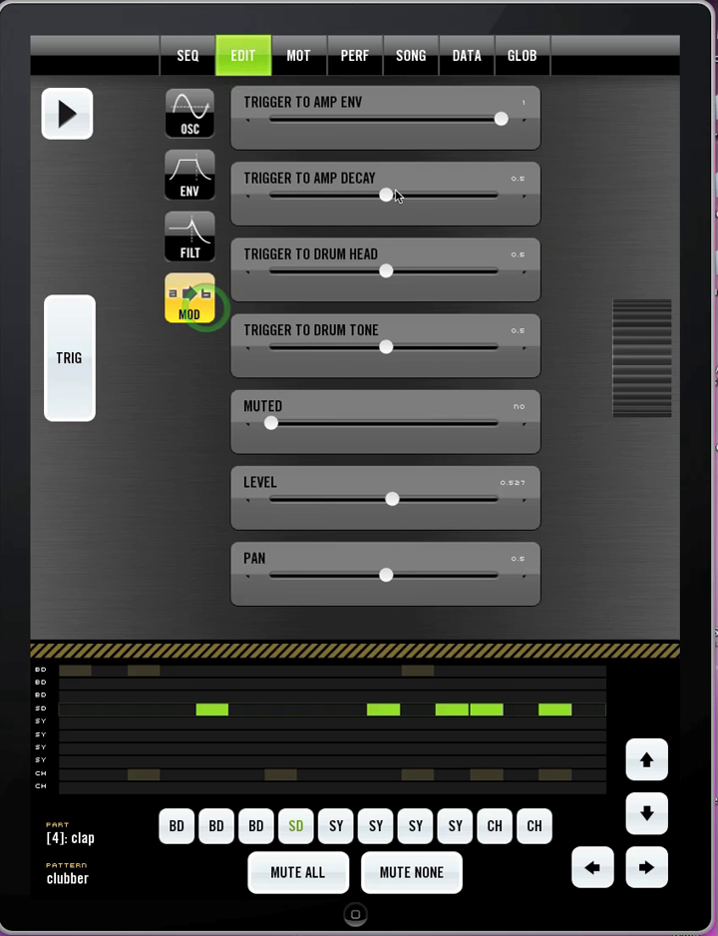
drag(384, 196, 361, 200)
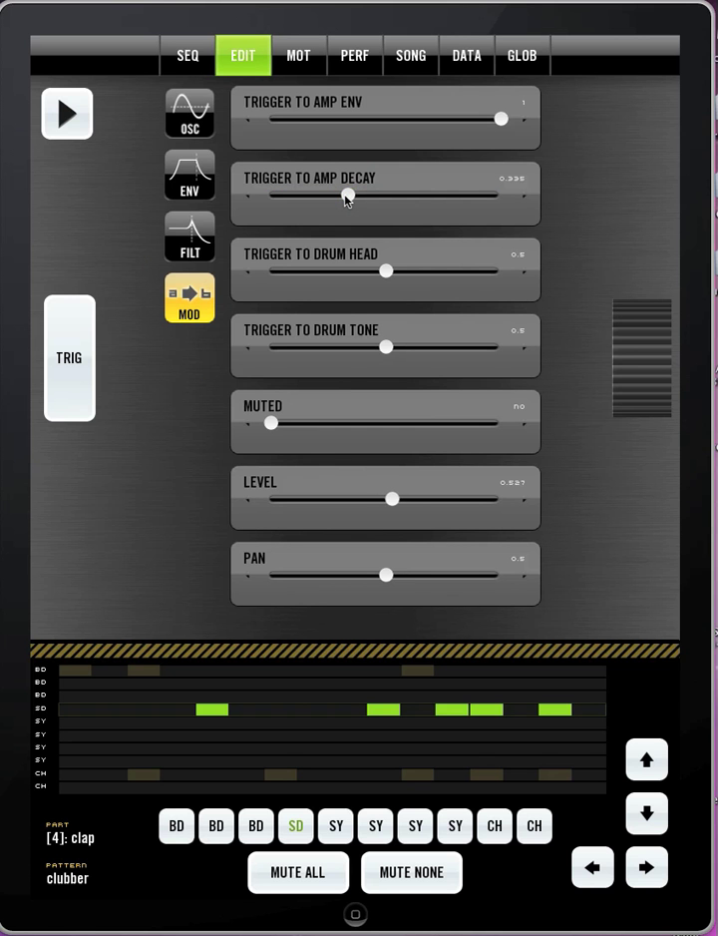
click(201, 63)
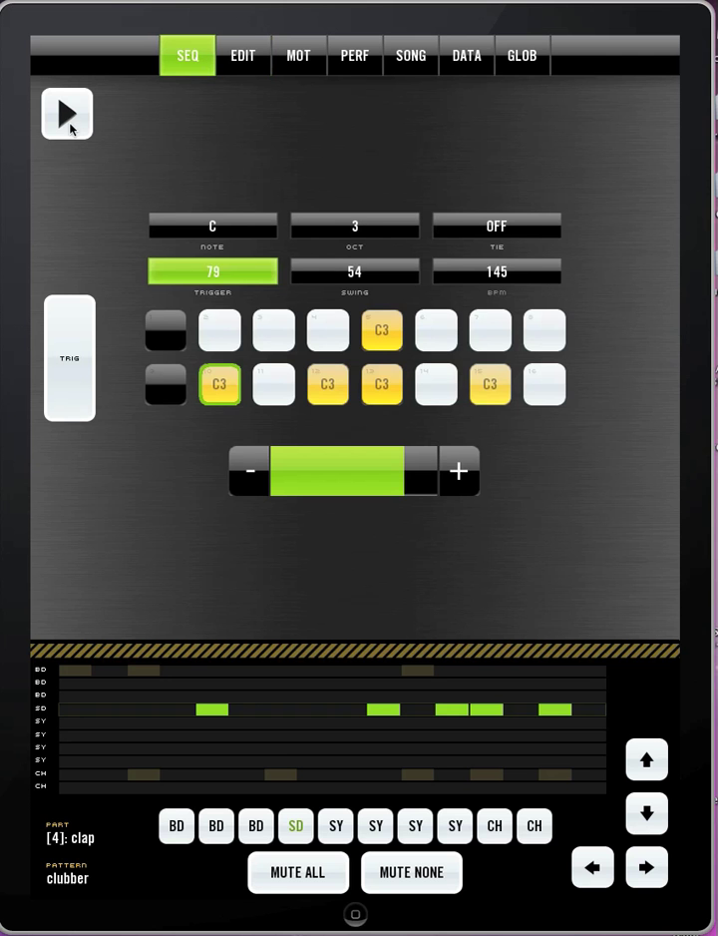
click(67, 118)
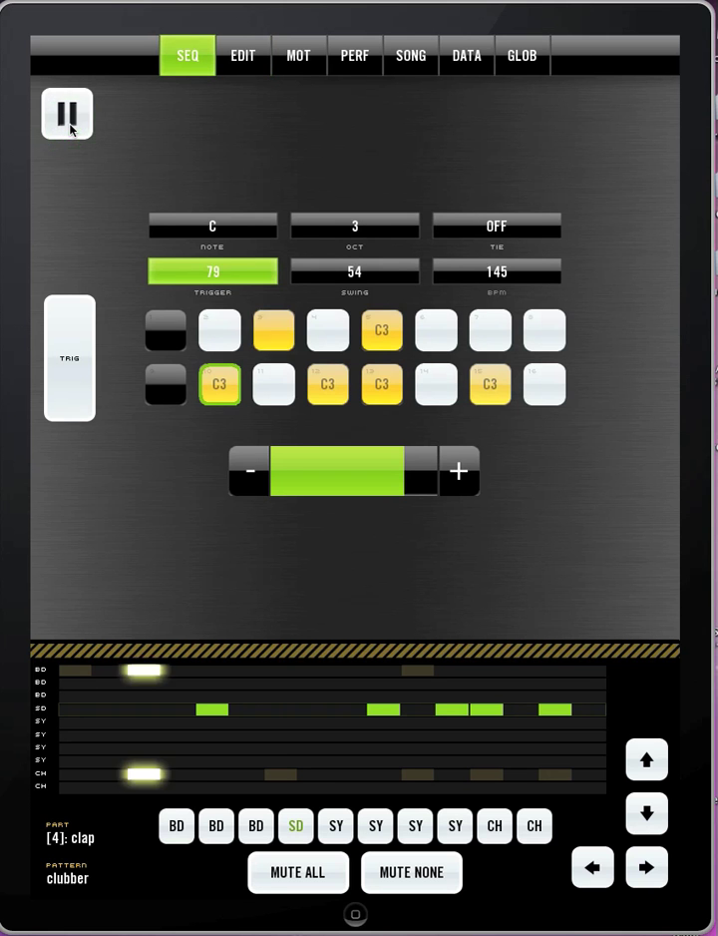
click(69, 120)
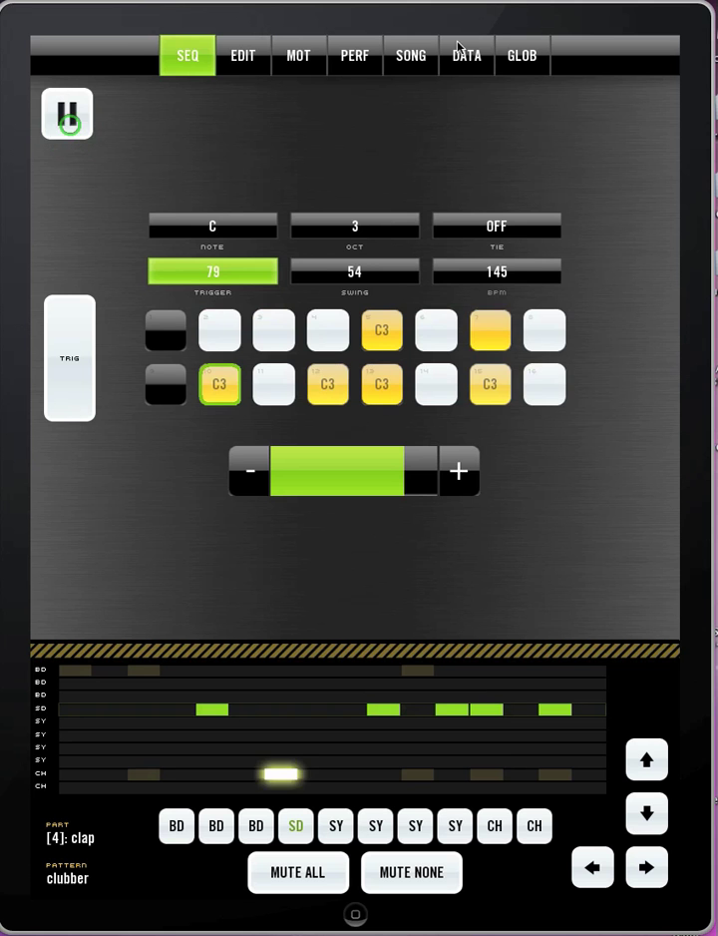
click(238, 60)
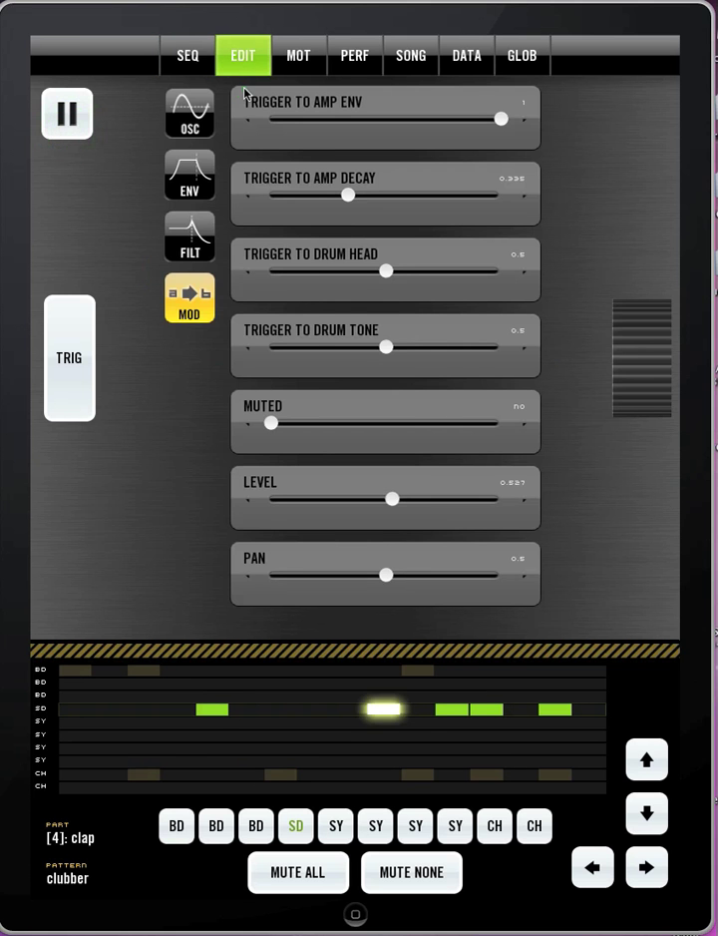
click(193, 58)
click(74, 119)
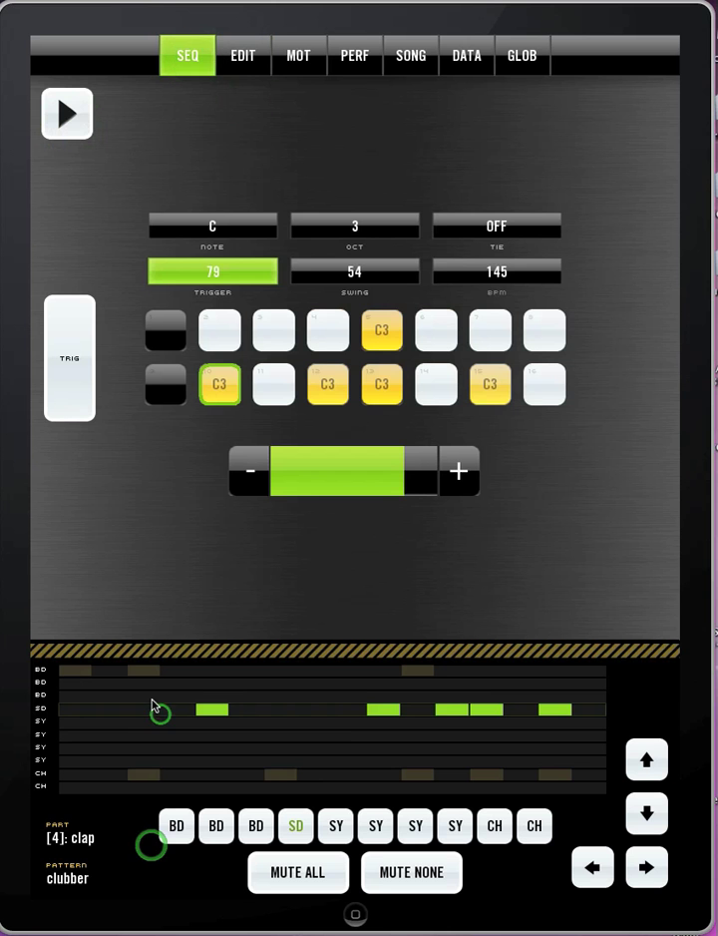
- Add a D#4 note on step 1 of the lead1 part and start playback
click(163, 727)
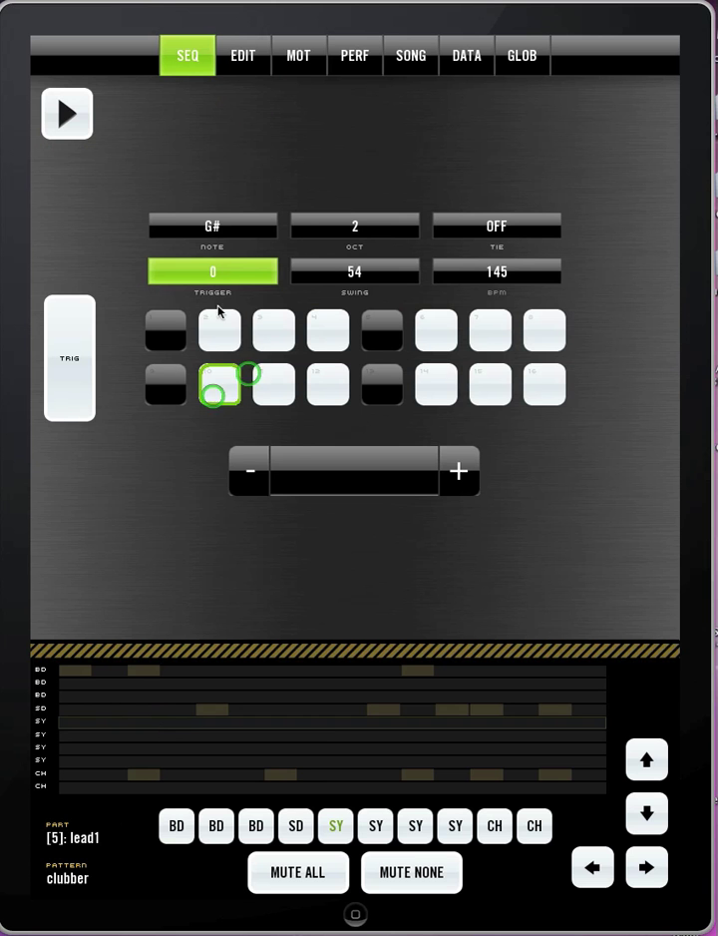
click(167, 329)
click(80, 113)
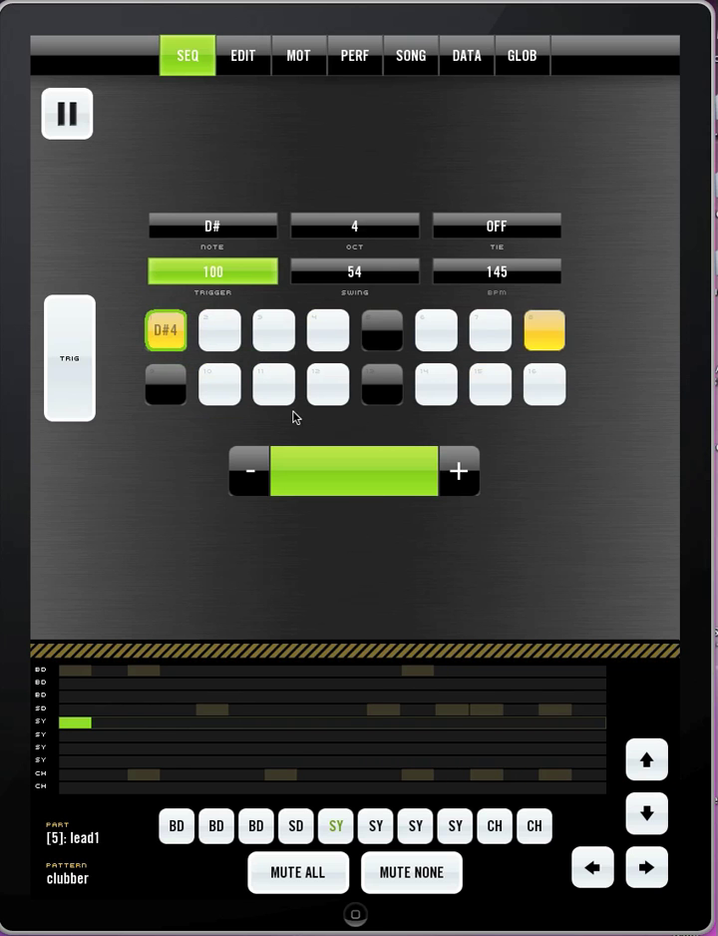
- Raise the lead1 level from 0.481 to 0.733
click(286, 58)
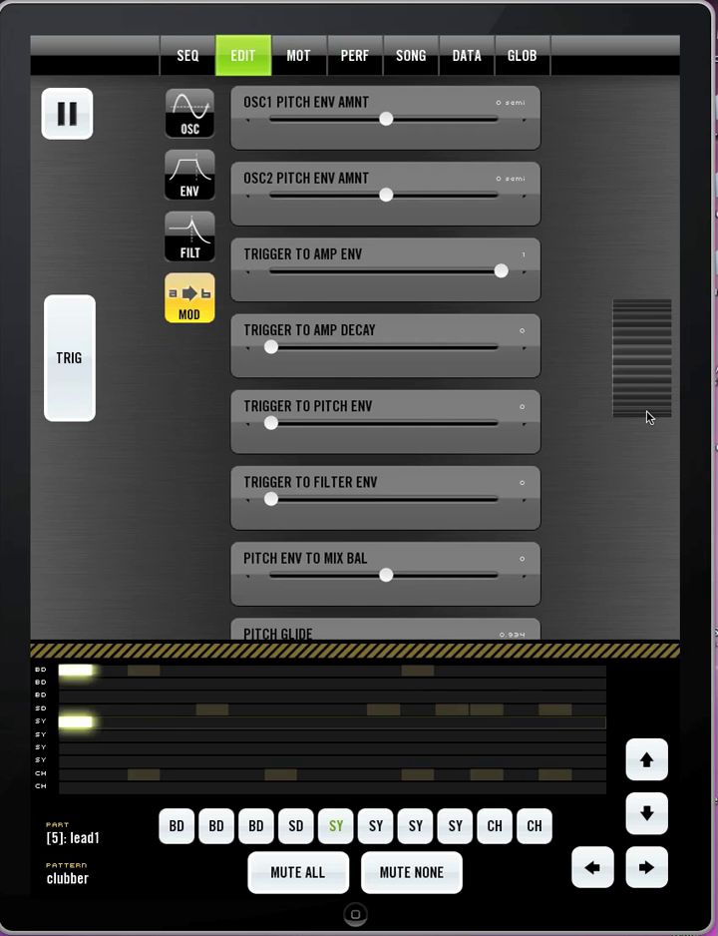
drag(640, 384, 670, 183)
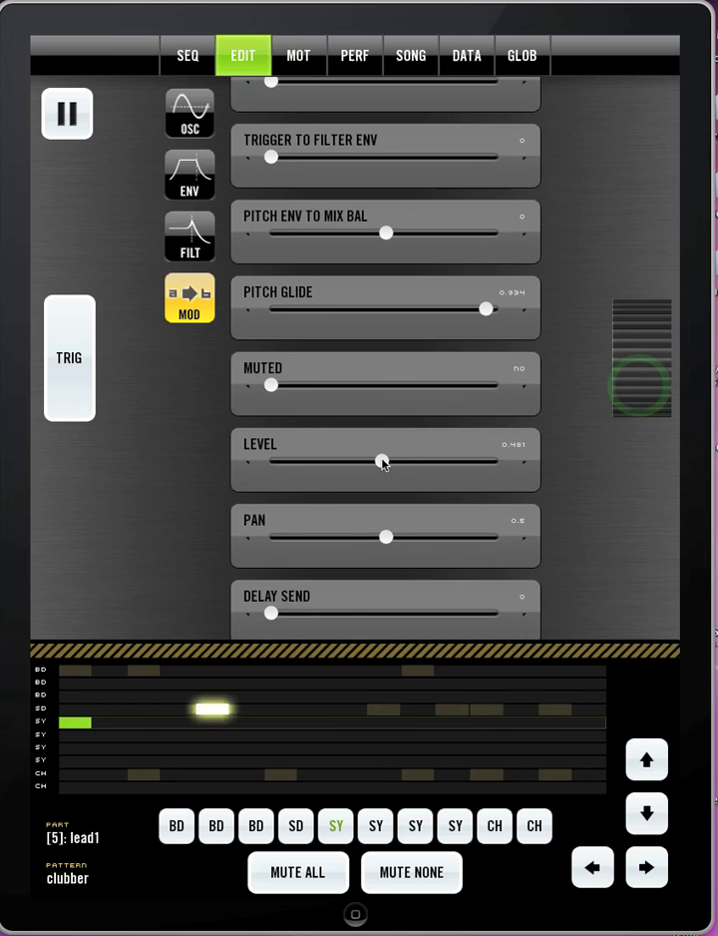
click(382, 454)
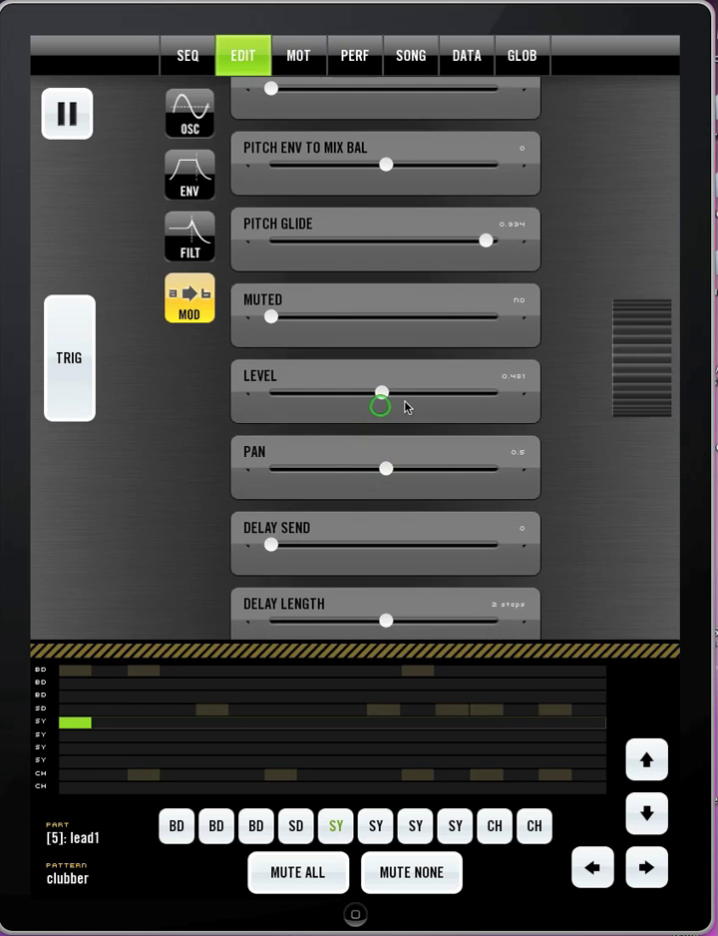
drag(407, 405, 442, 405)
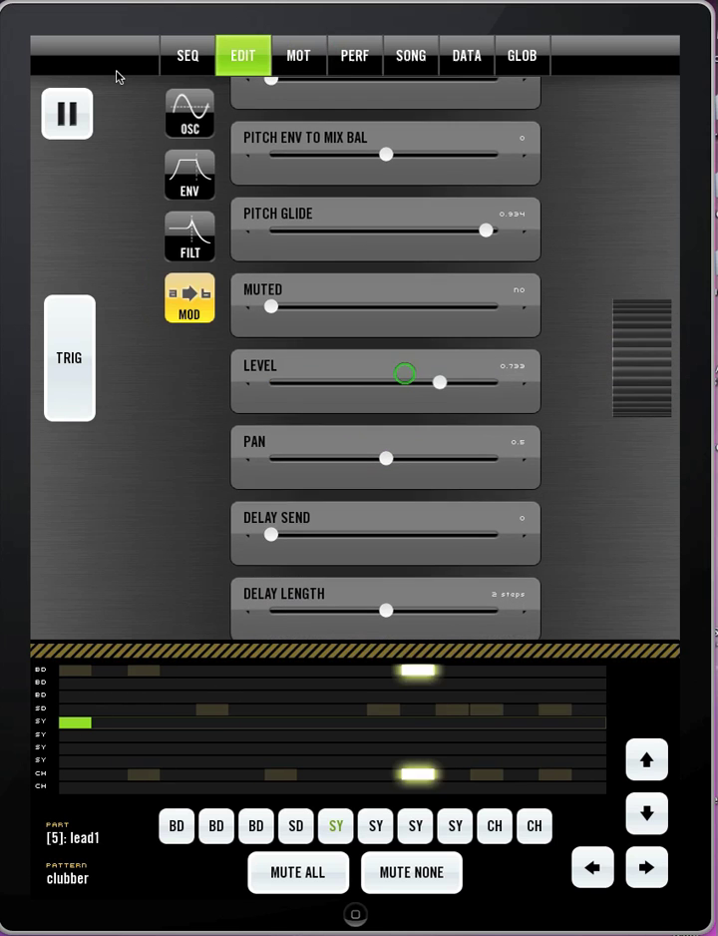
click(190, 56)
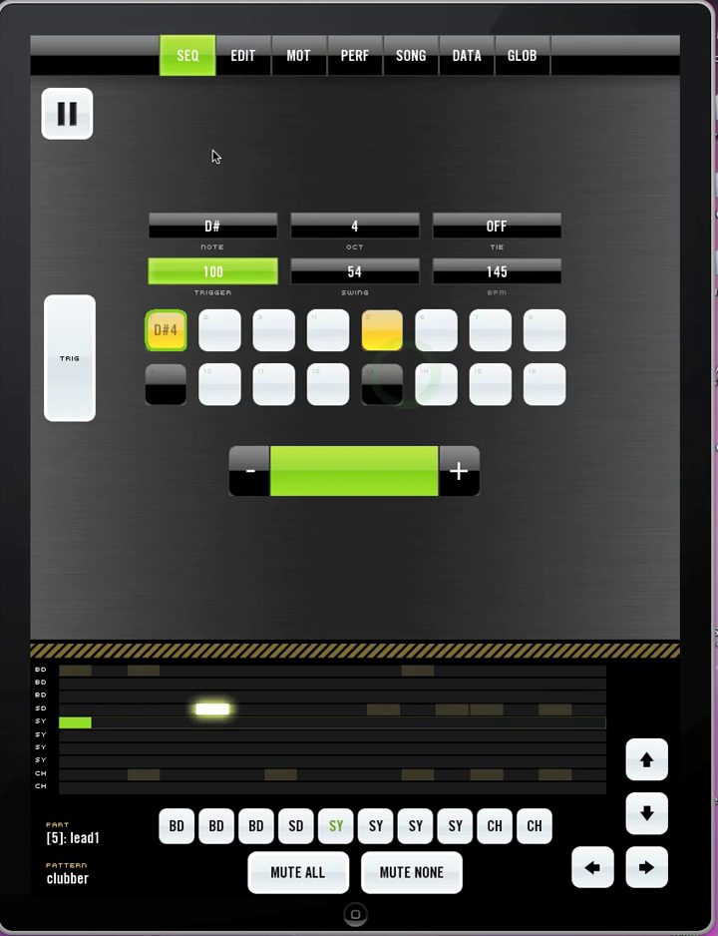
- Add a D#4 lead note on step 3 and an A4 on step 5
click(240, 329)
click(273, 329)
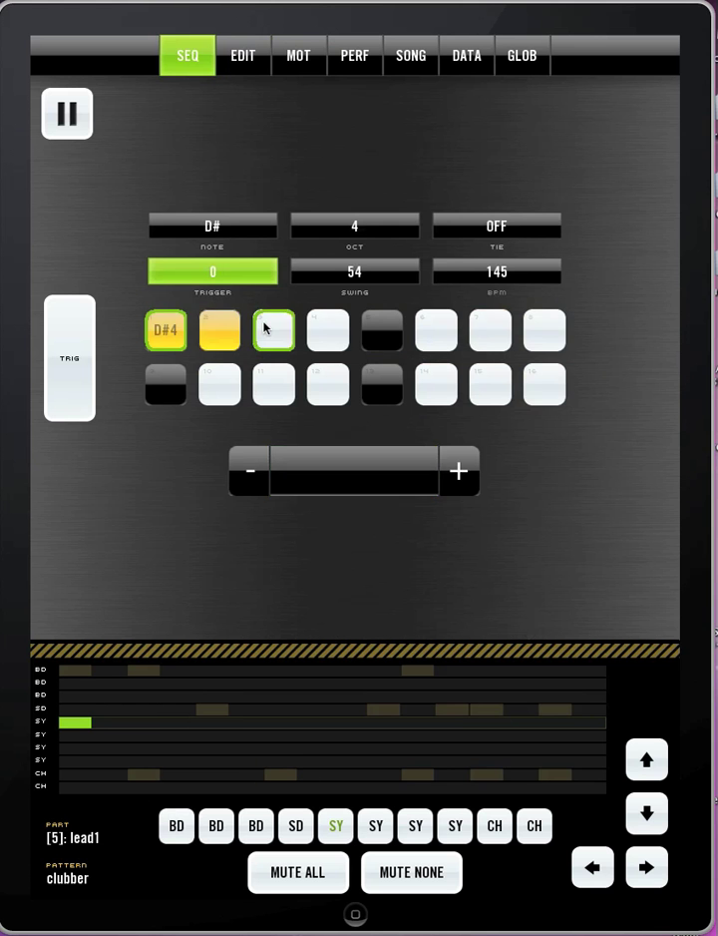
click(274, 330)
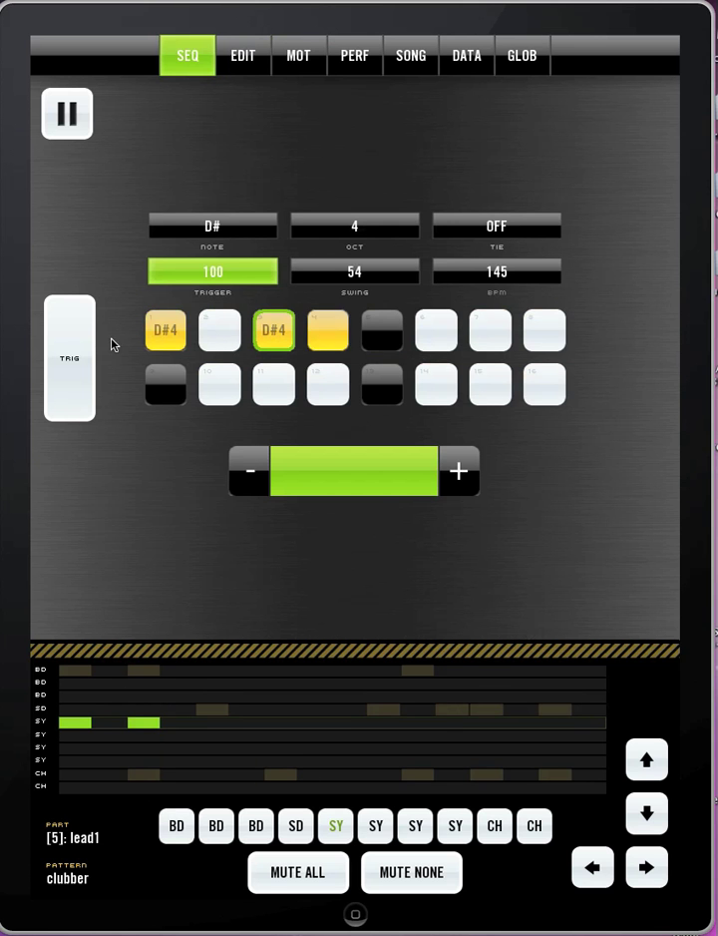
click(192, 326)
click(302, 336)
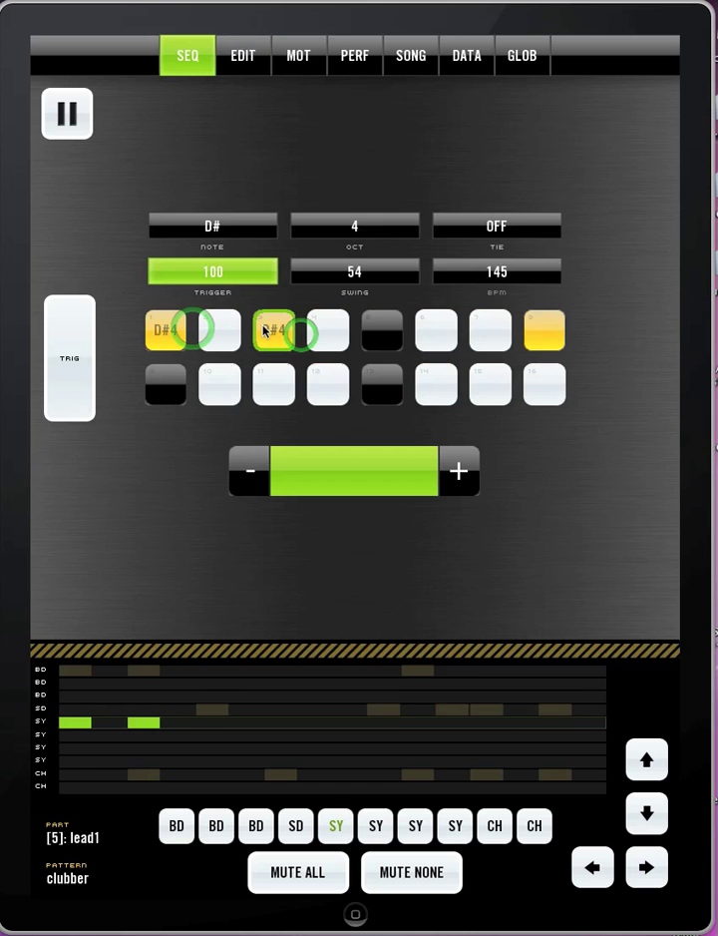
click(371, 339)
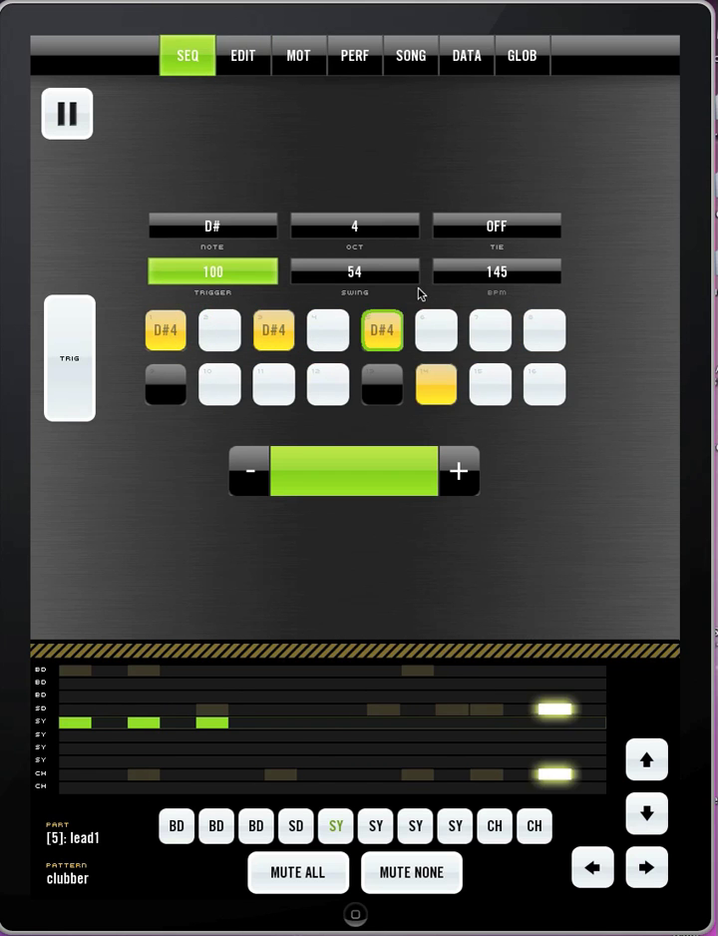
click(219, 232)
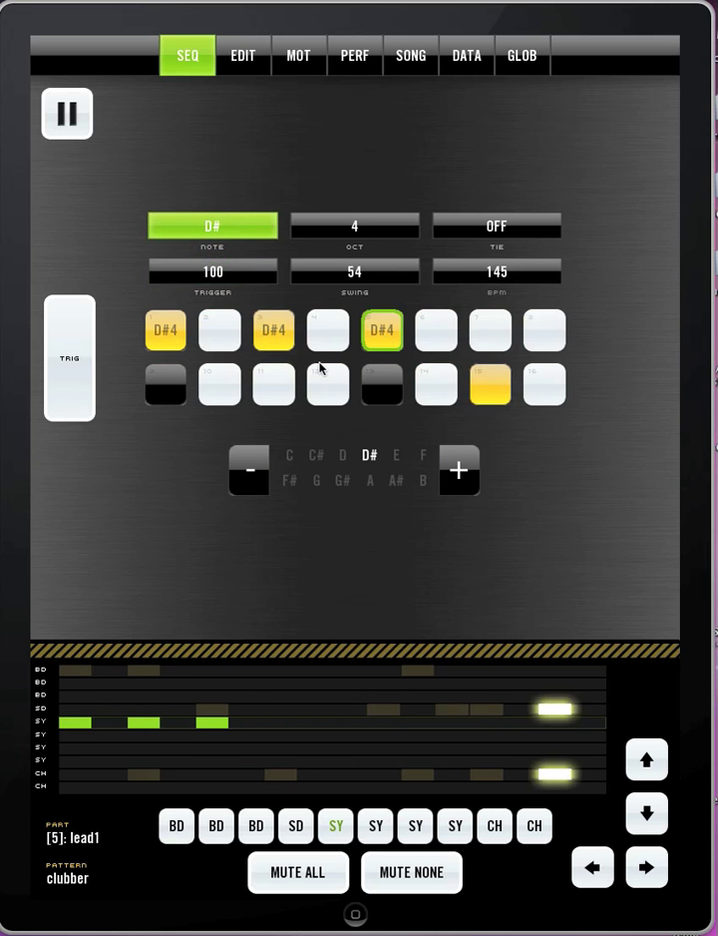
click(372, 484)
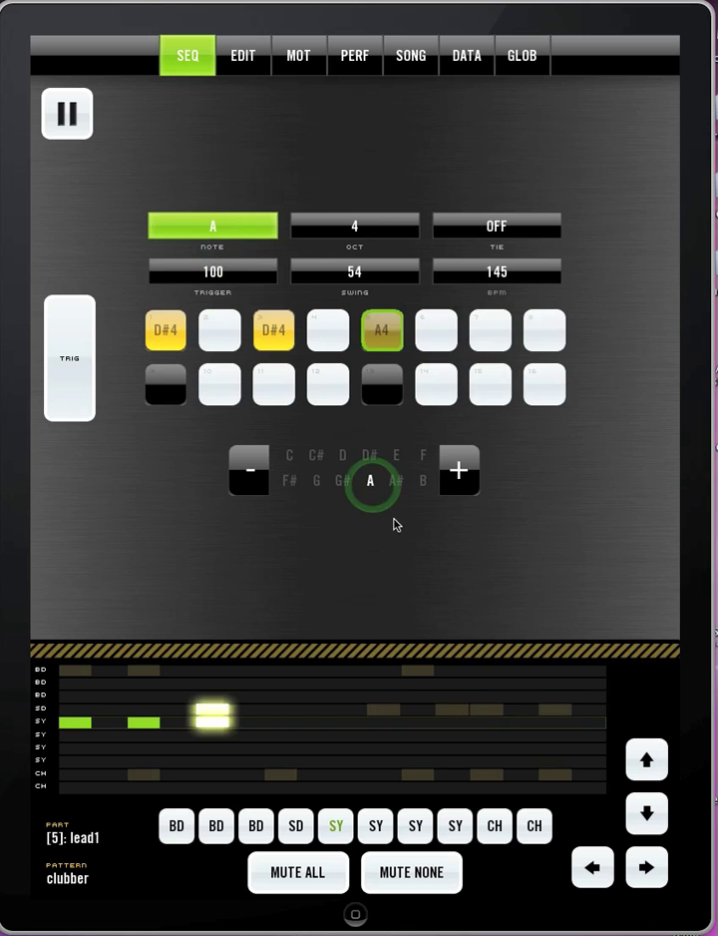
- Add an A4 lead note on step 11 and a C#4 on step 15
click(189, 429)
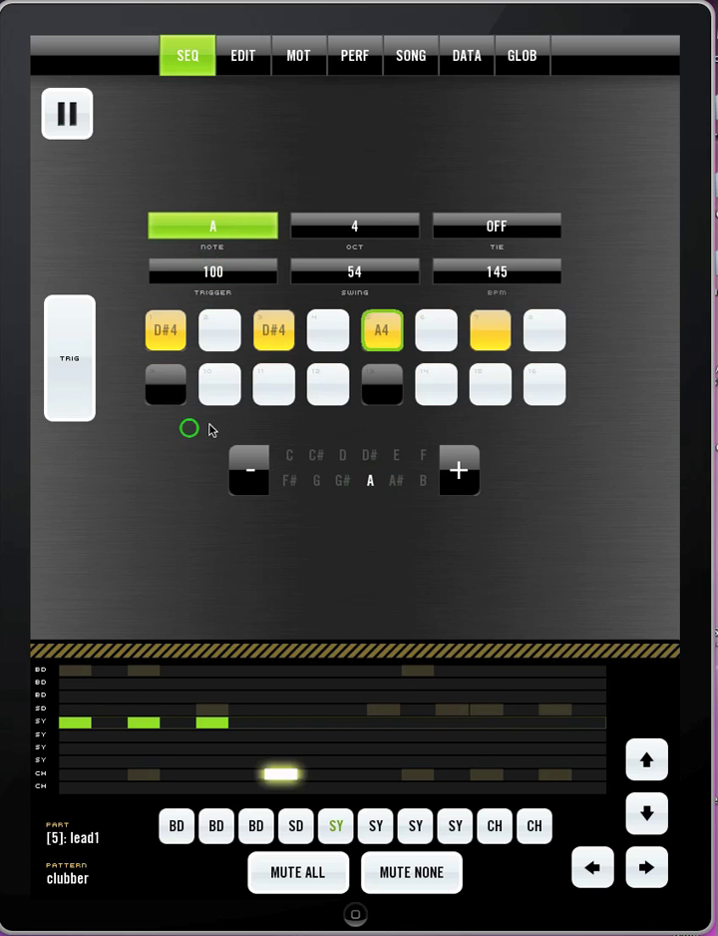
click(266, 384)
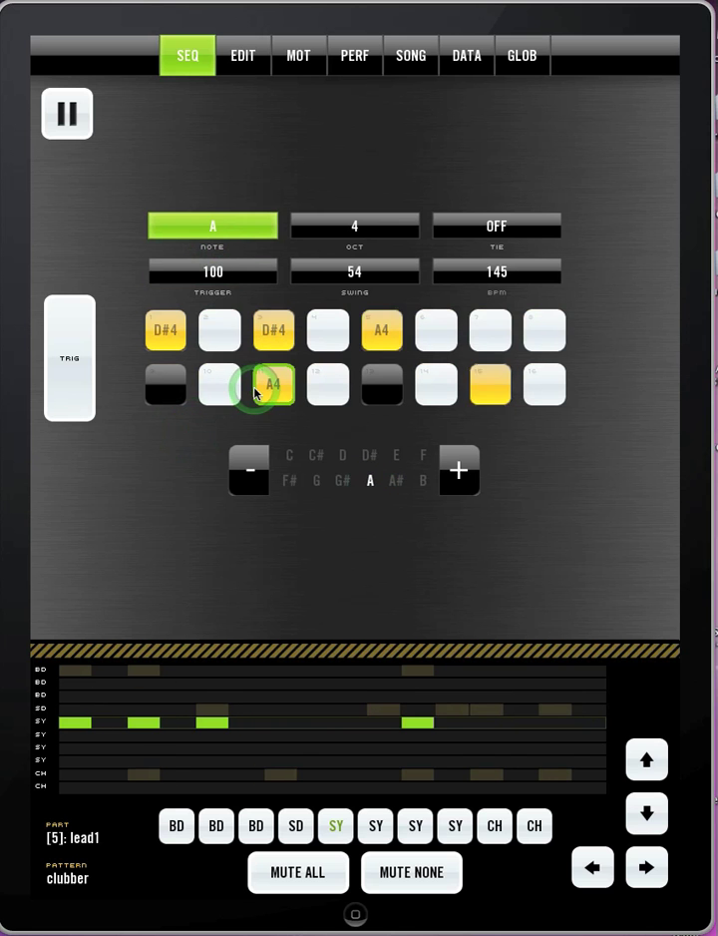
click(317, 482)
click(373, 565)
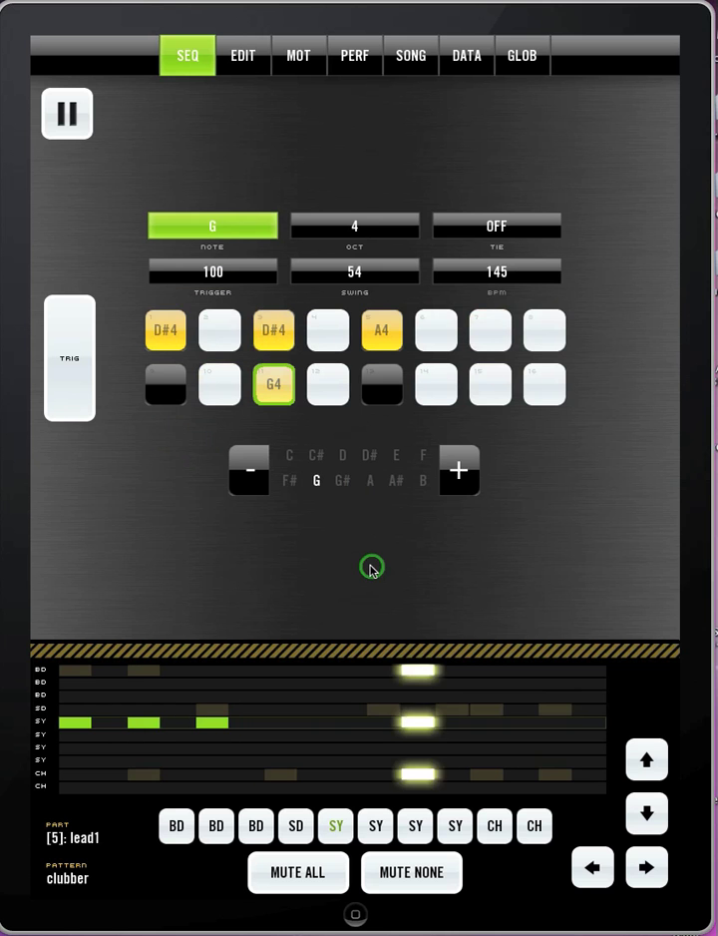
click(385, 485)
click(449, 611)
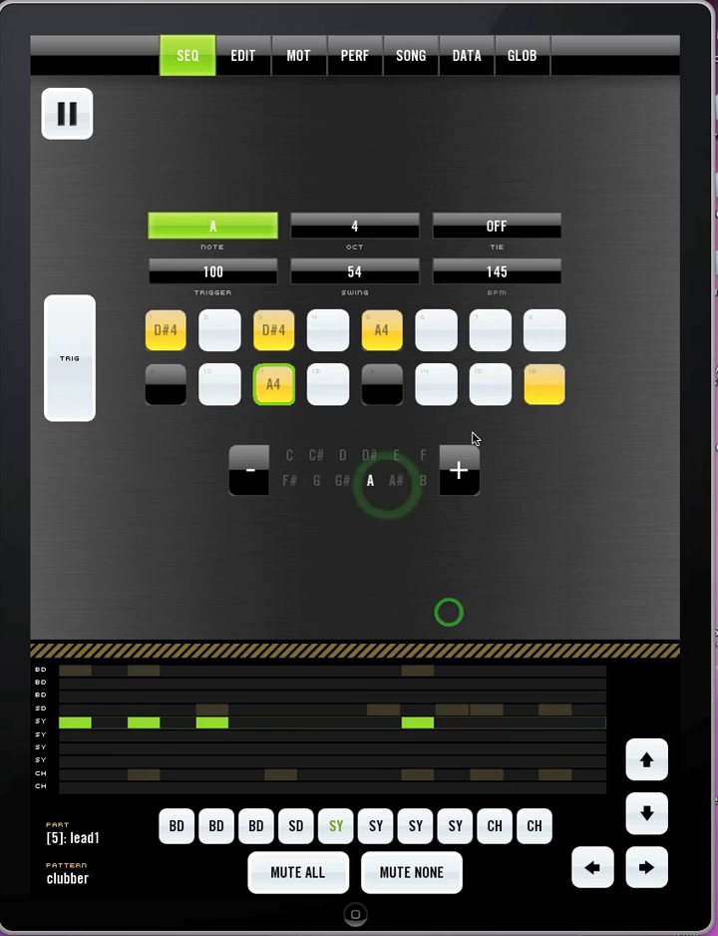
click(499, 397)
click(369, 482)
click(317, 455)
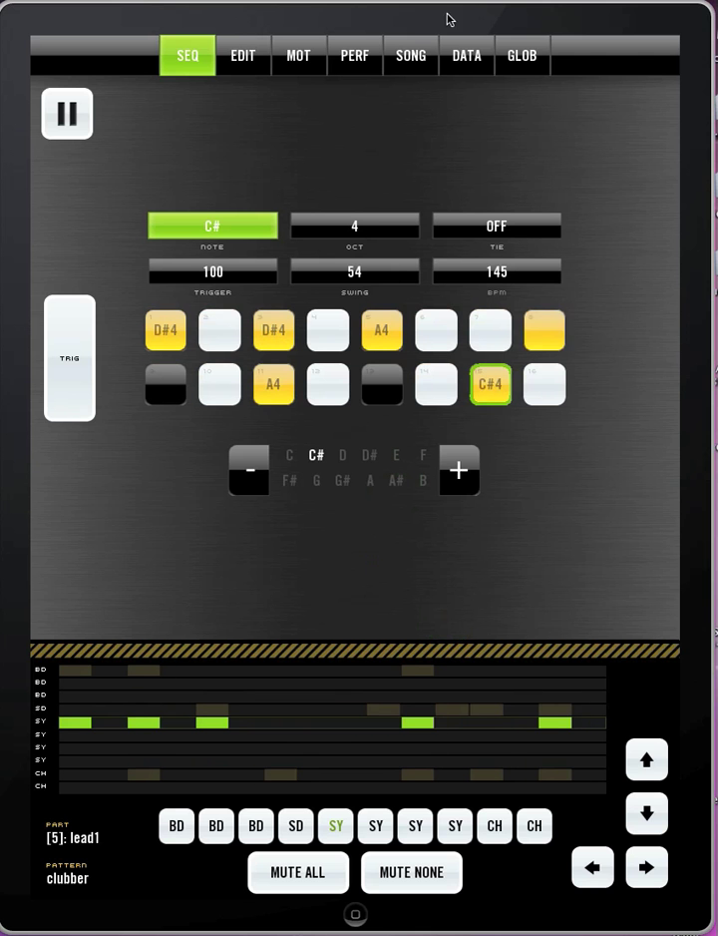
- Lower the lead1 synth's filter cutoff to darken it
click(245, 58)
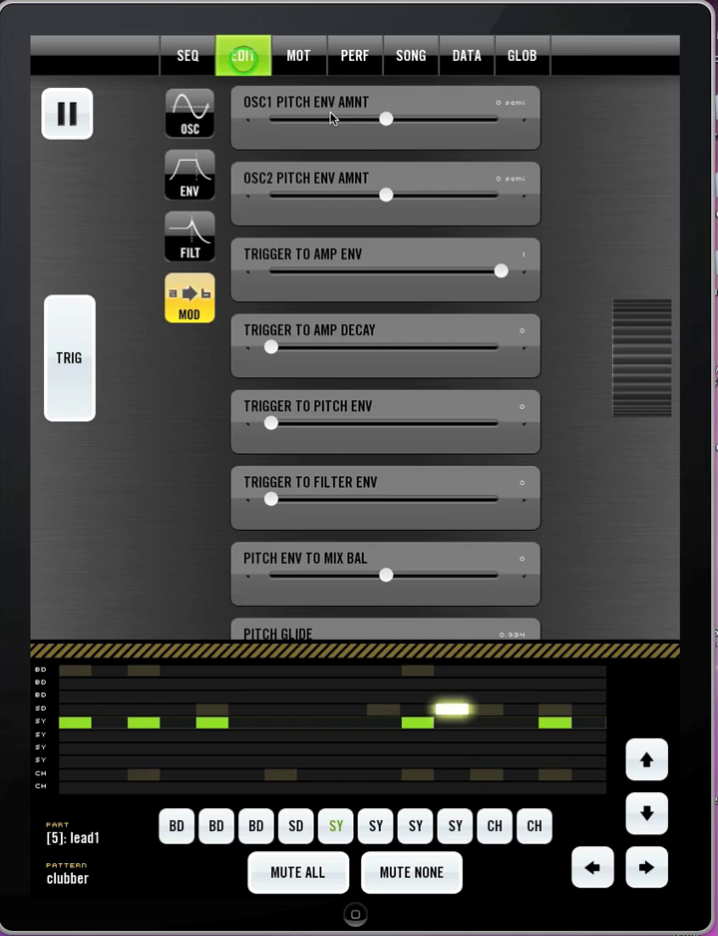
click(185, 62)
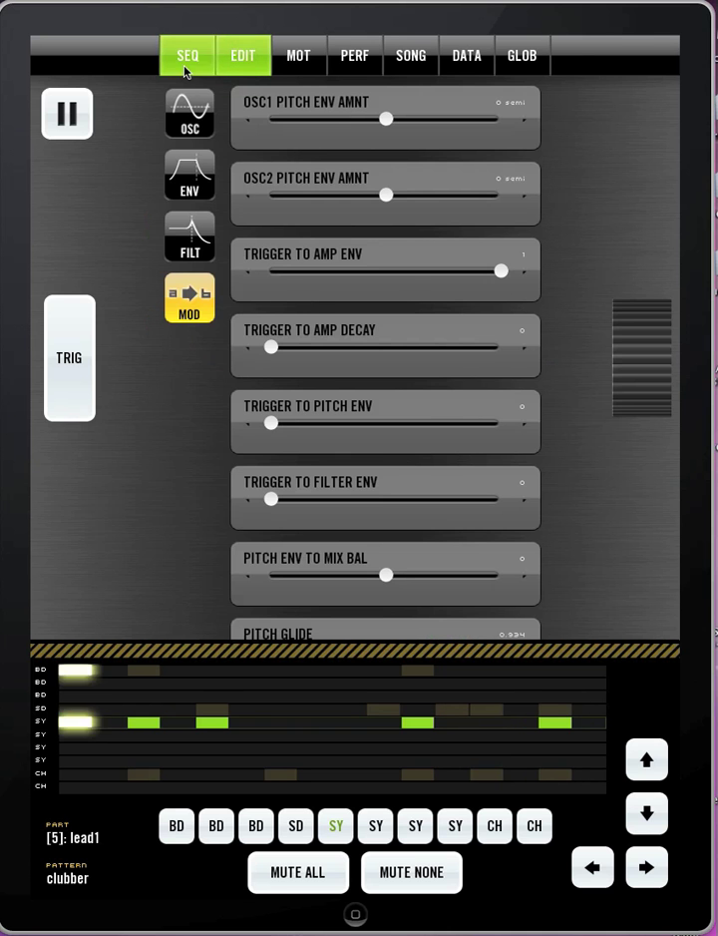
click(247, 58)
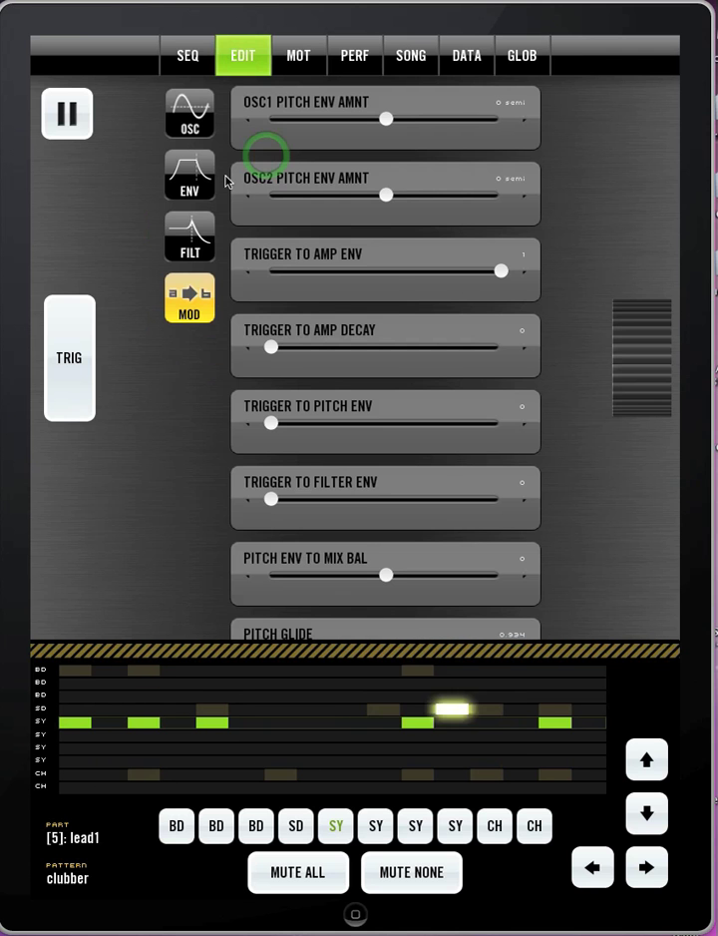
click(206, 237)
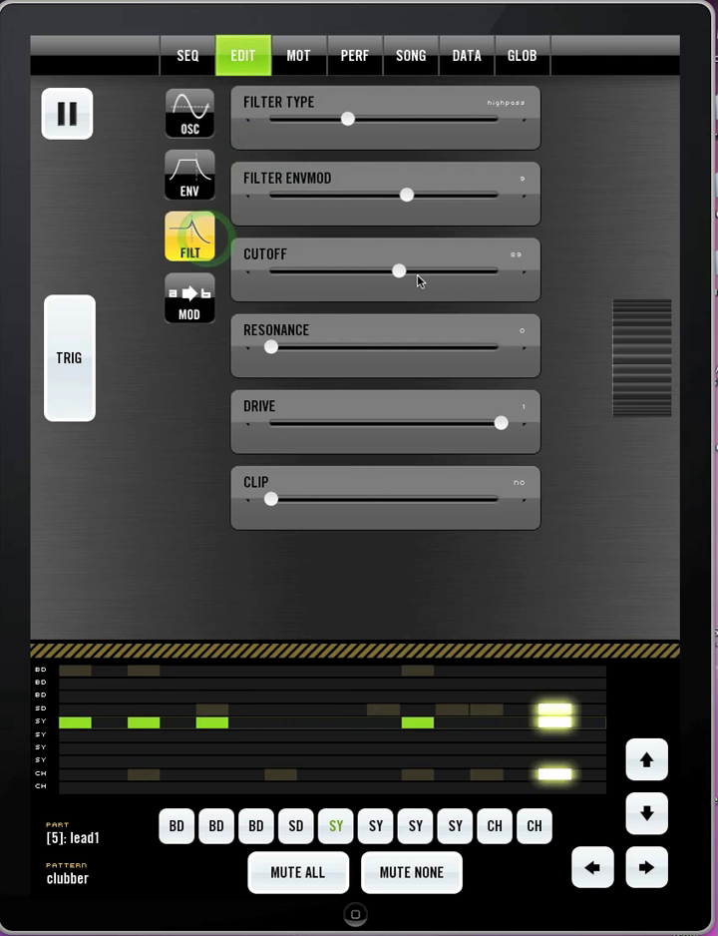
drag(369, 274, 349, 272)
- Lengthen the lead1 amp decay to 0.703
click(195, 66)
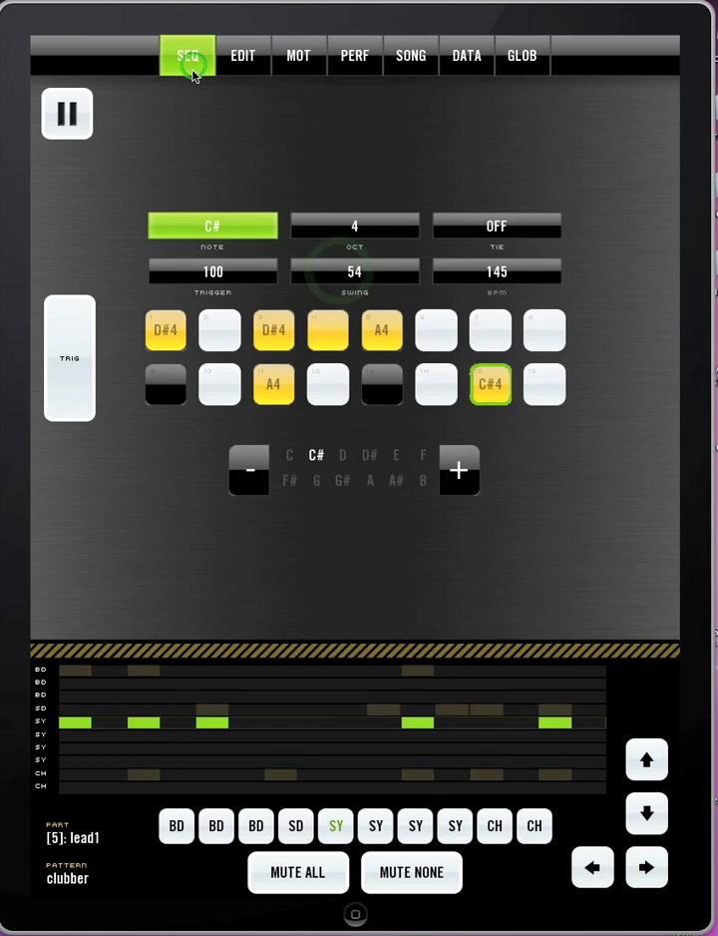
click(240, 71)
click(198, 172)
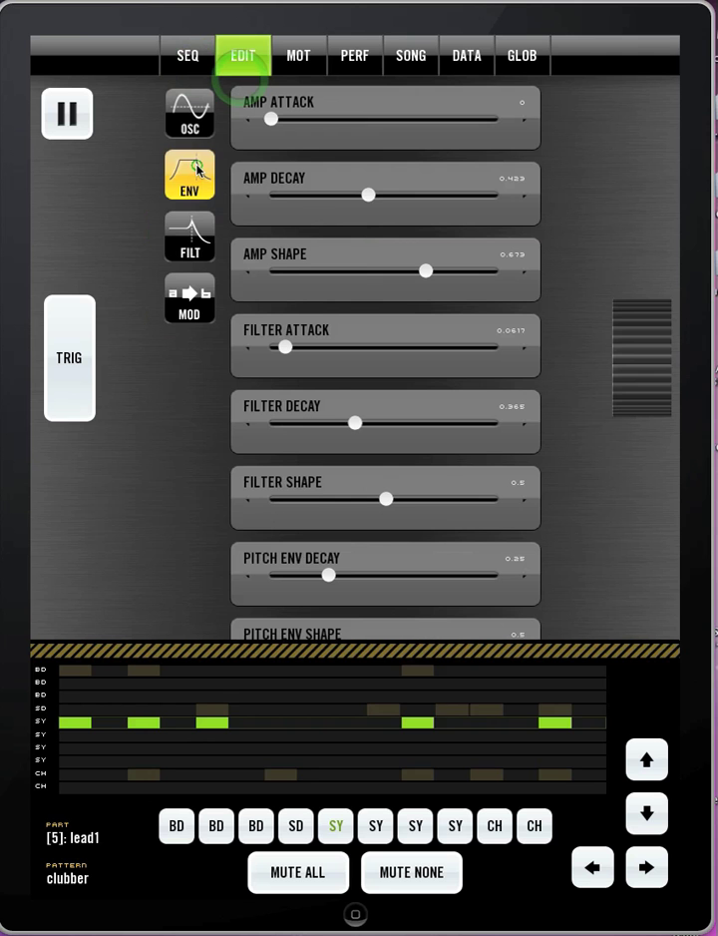
drag(402, 198, 448, 197)
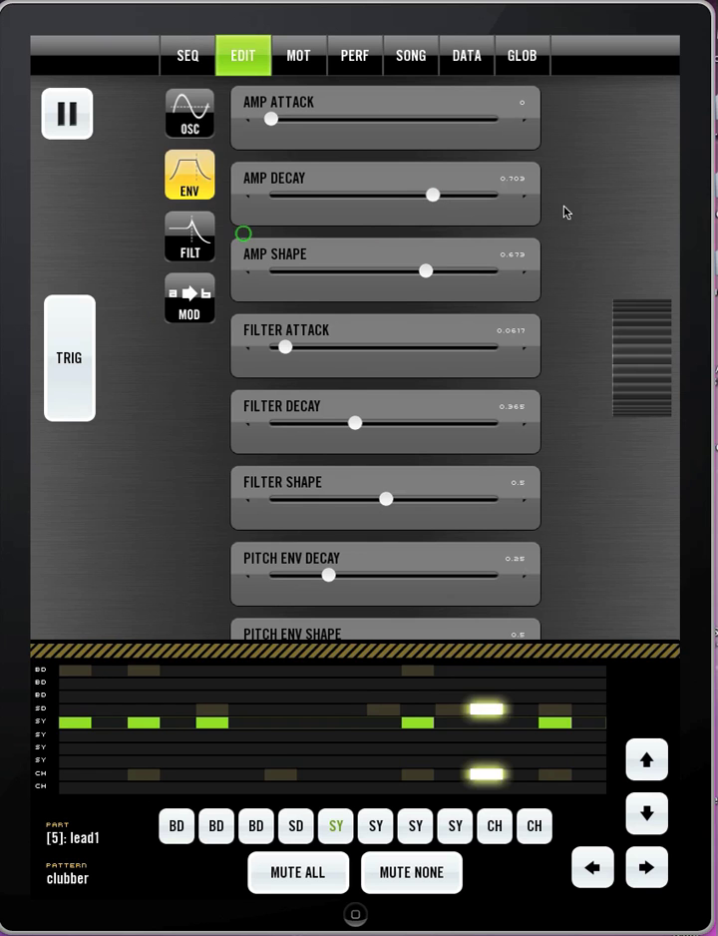
click(212, 124)
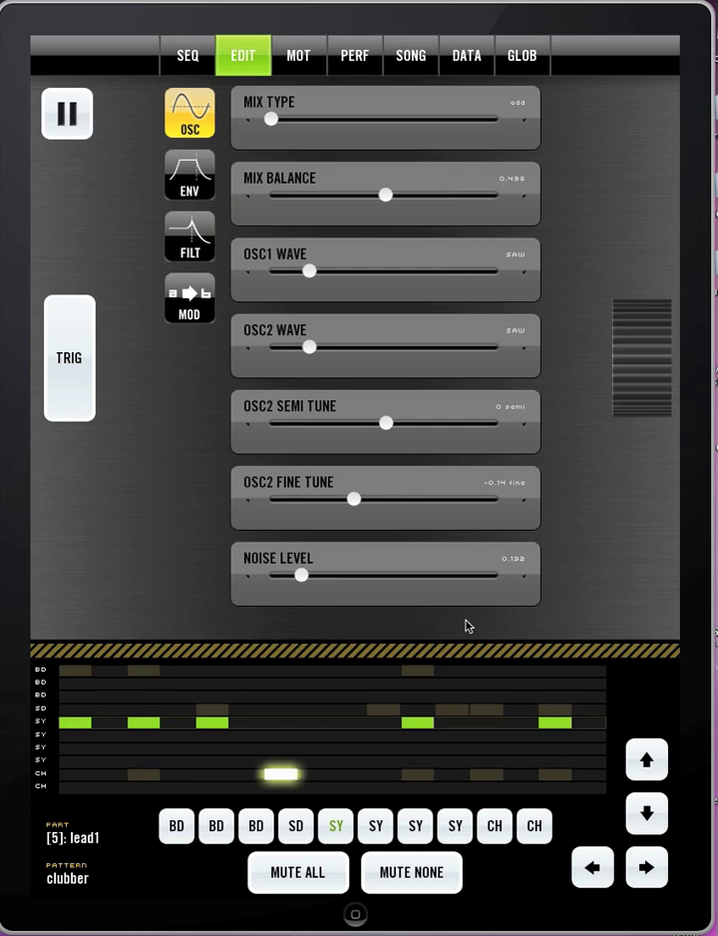
- Mute every track, clear all mutes, then mute only the lead synth track
click(295, 825)
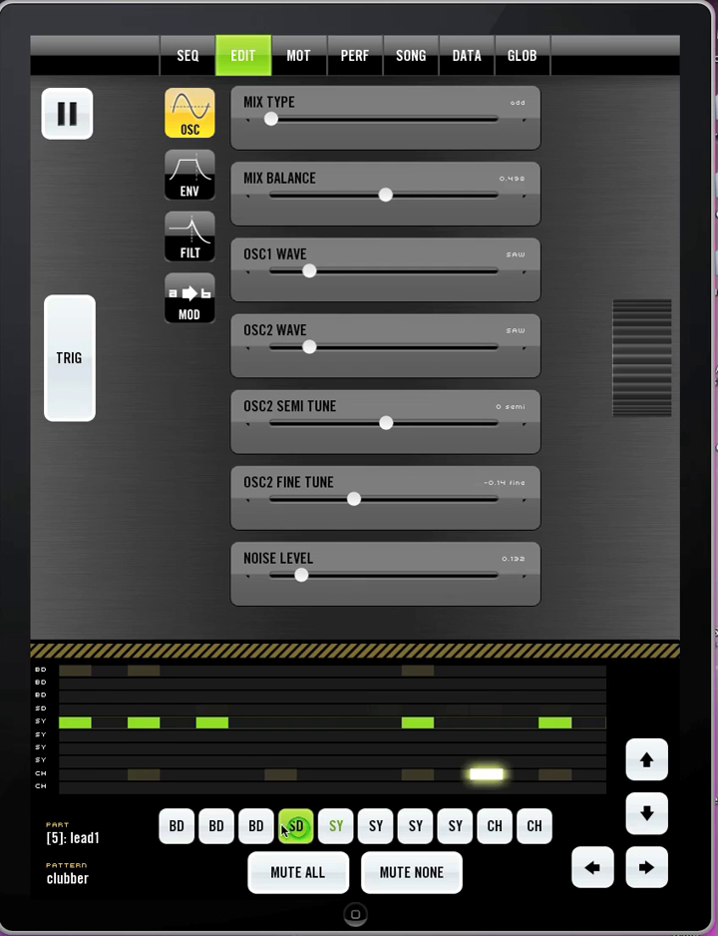
click(255, 826)
click(216, 826)
click(179, 828)
click(375, 826)
click(415, 826)
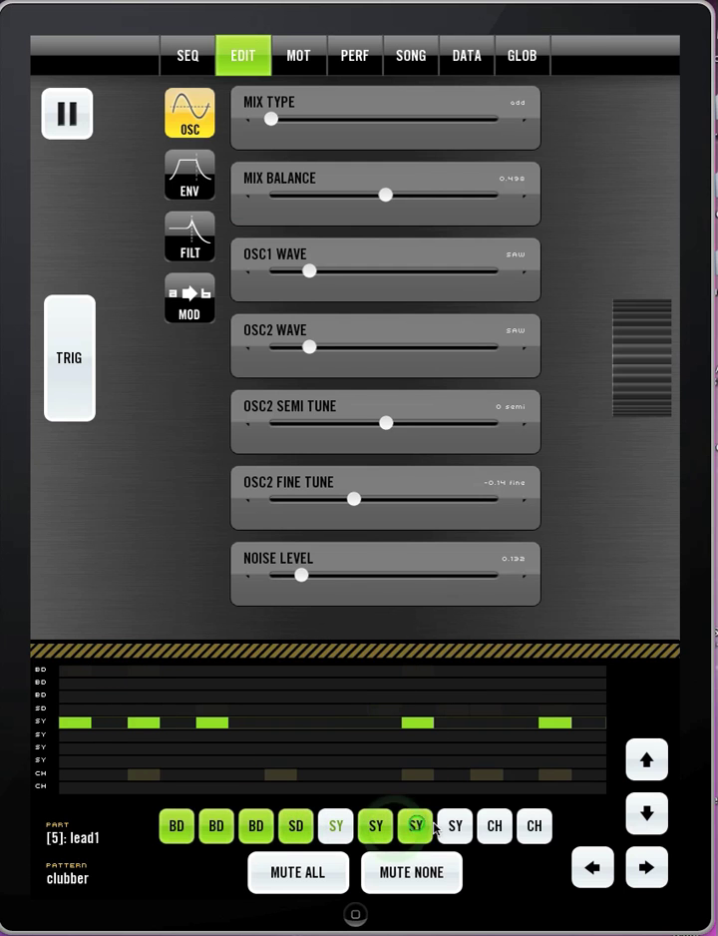
click(455, 826)
click(495, 826)
click(533, 827)
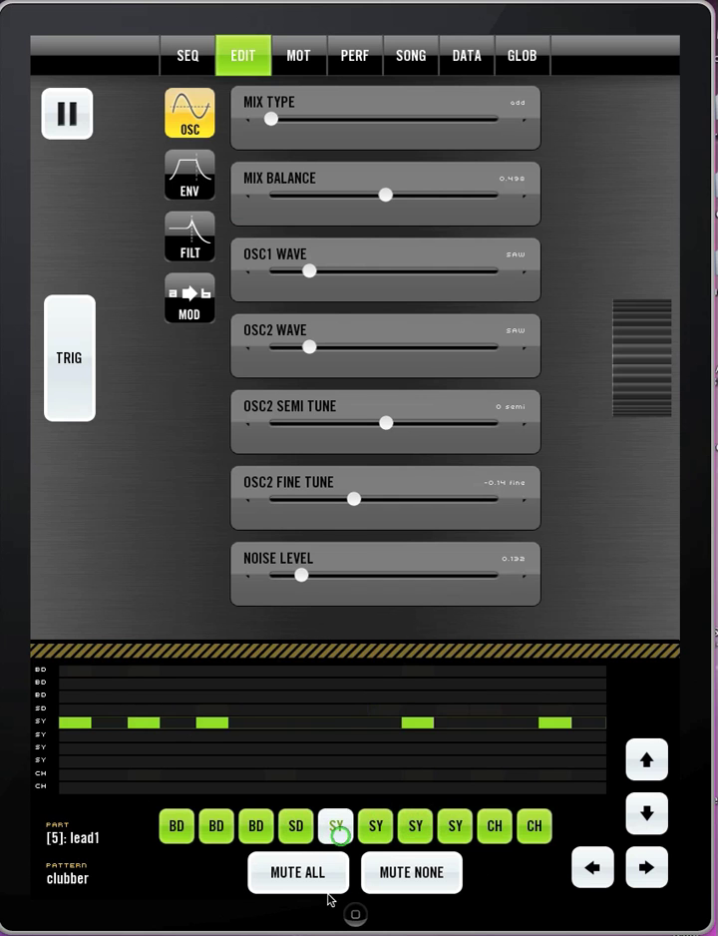
click(381, 868)
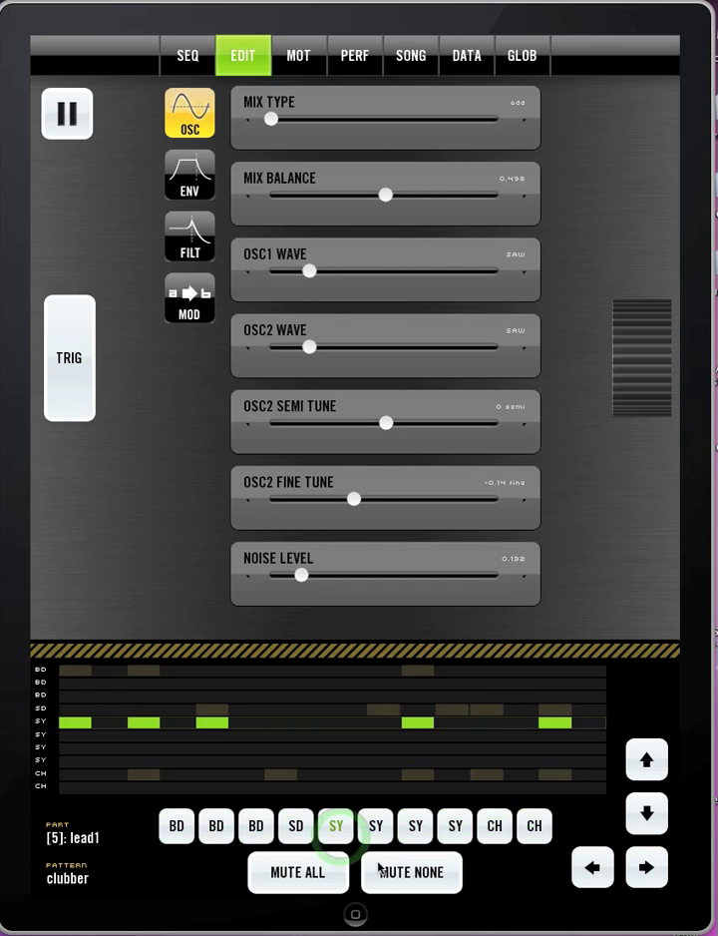
click(337, 827)
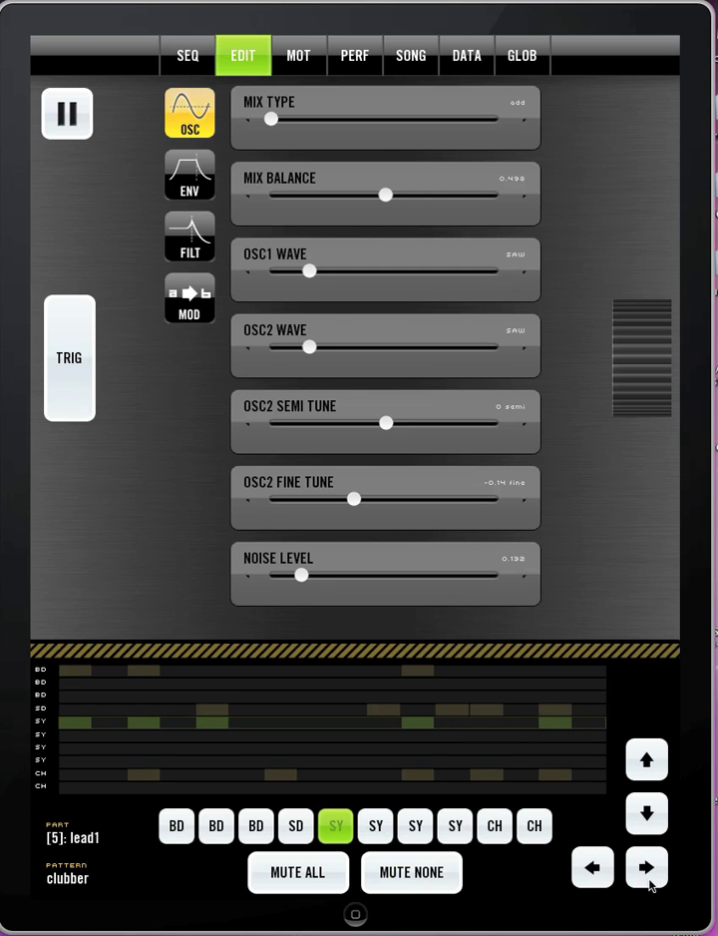
- Step down through the parts to dancehats3 and back up to lead1
click(641, 834)
click(643, 830)
click(649, 820)
click(650, 816)
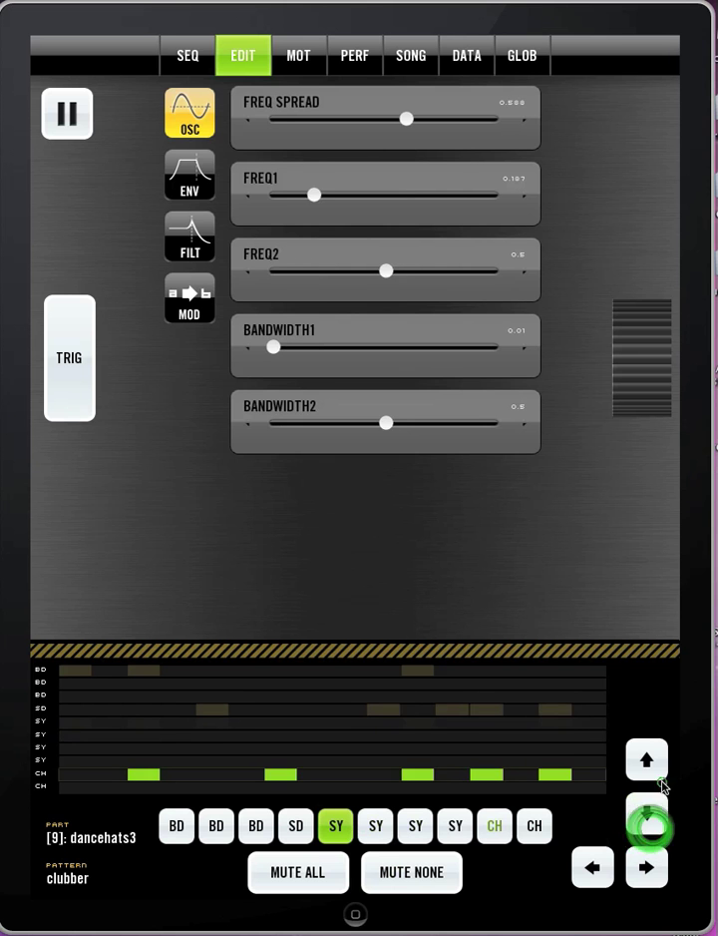
click(654, 763)
click(655, 763)
click(654, 763)
click(656, 764)
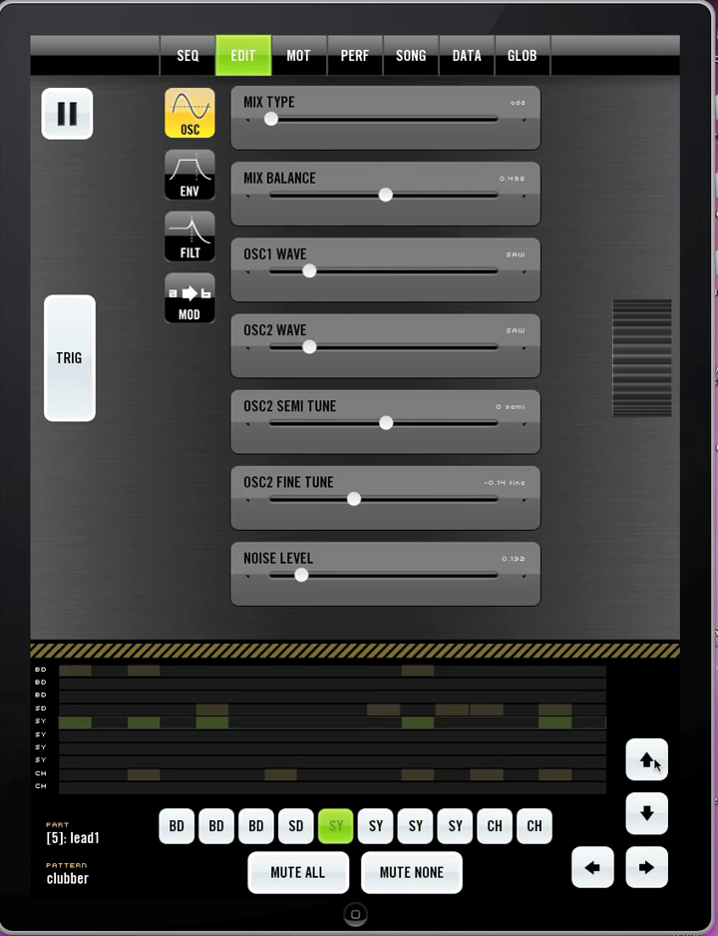
click(655, 763)
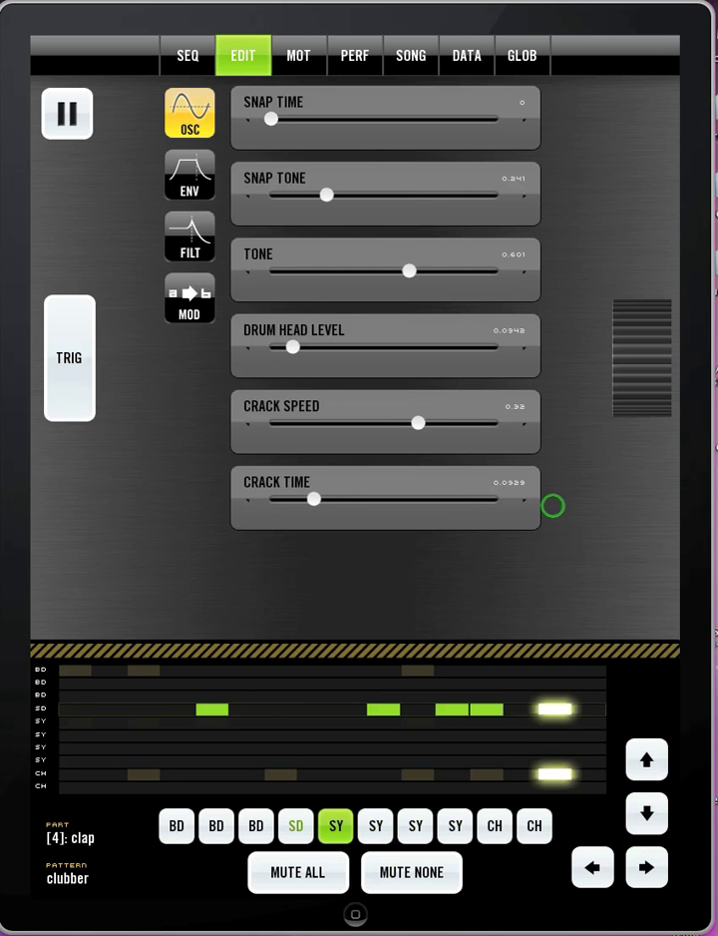
- Set the global PATTERN LENGTH from 1 to 2
click(539, 60)
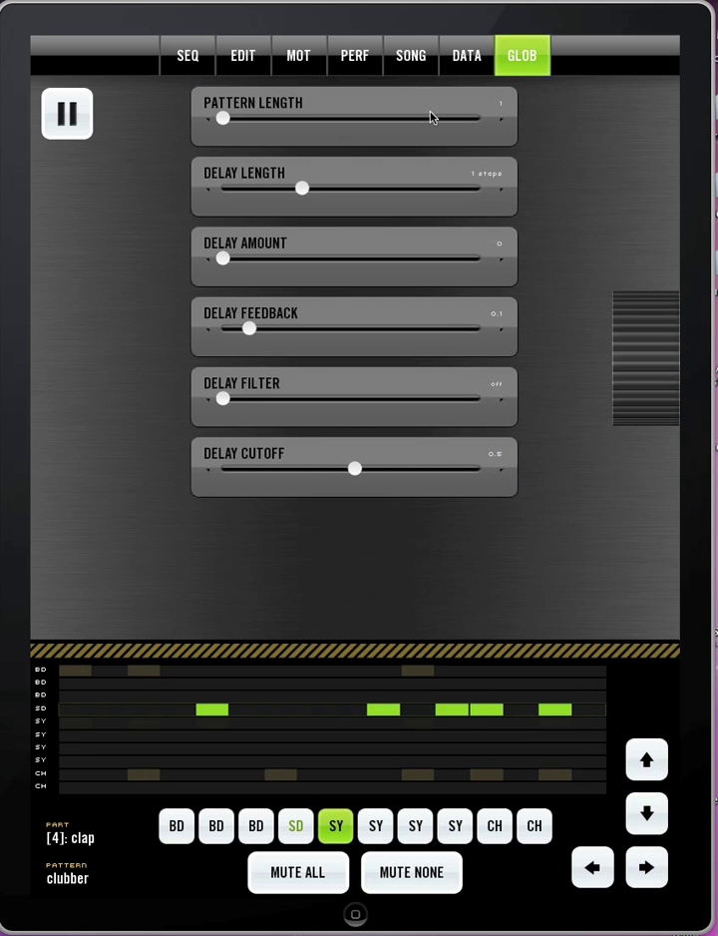
click(312, 116)
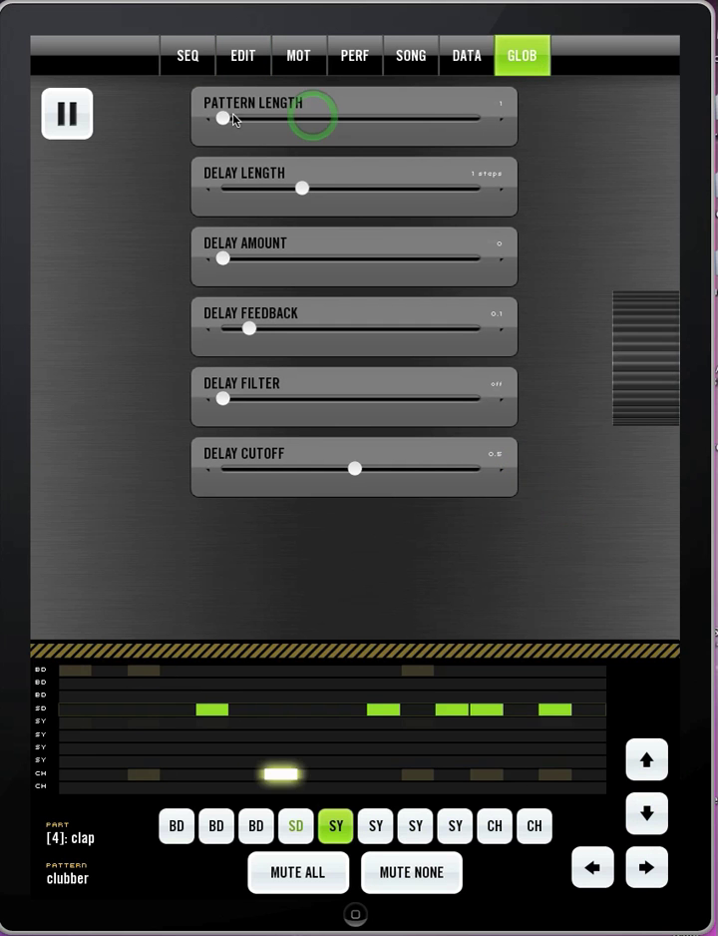
drag(225, 119, 263, 120)
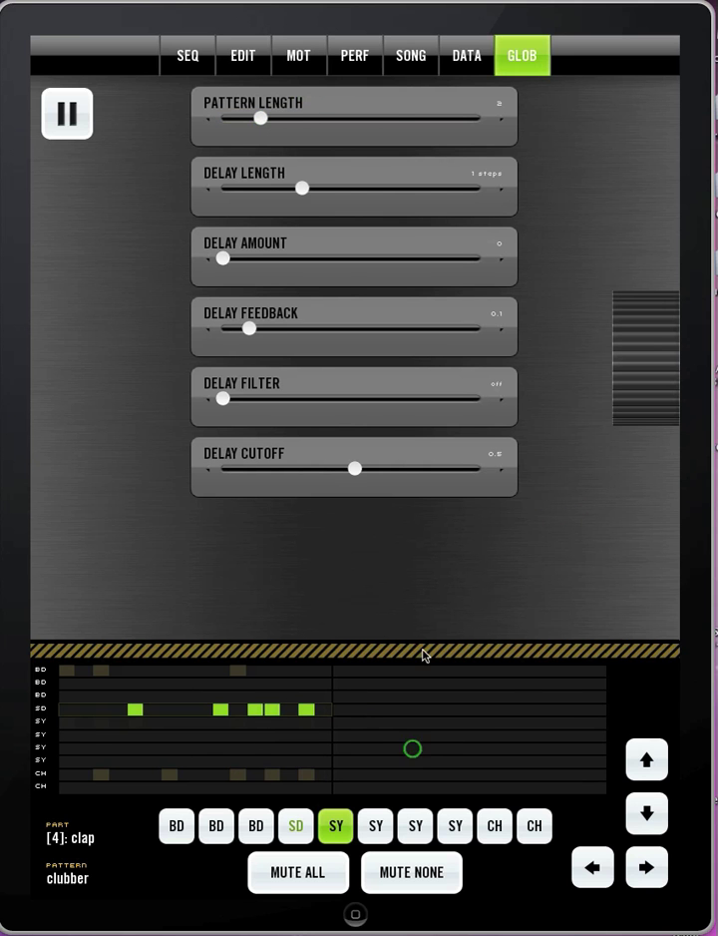
- Copy bar 1 of the pattern and paste it into bar 2
click(476, 58)
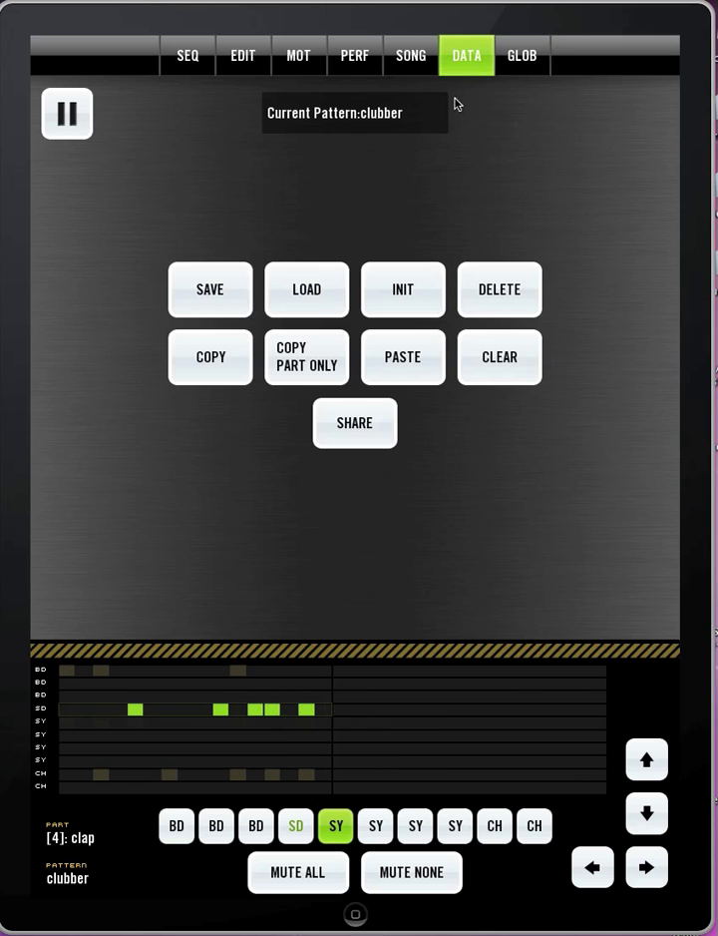
click(390, 225)
click(247, 376)
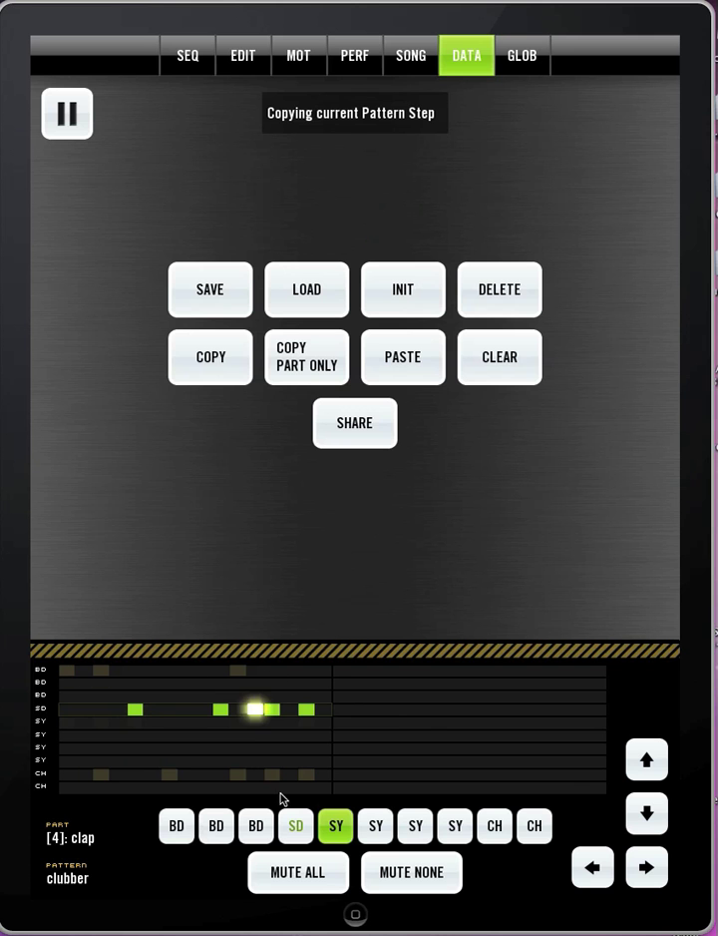
click(421, 707)
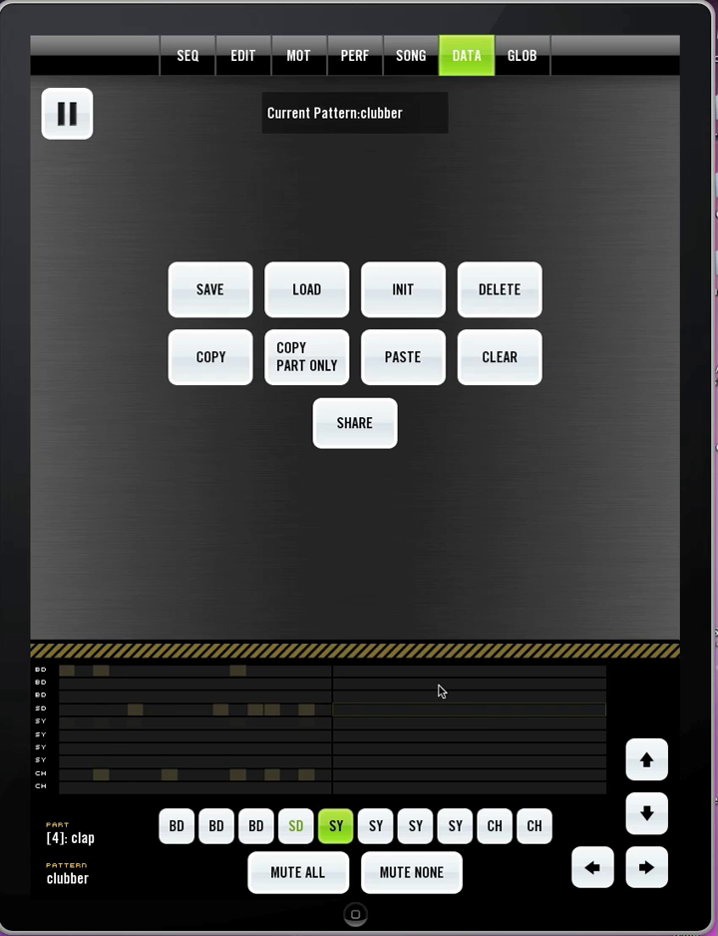
click(412, 371)
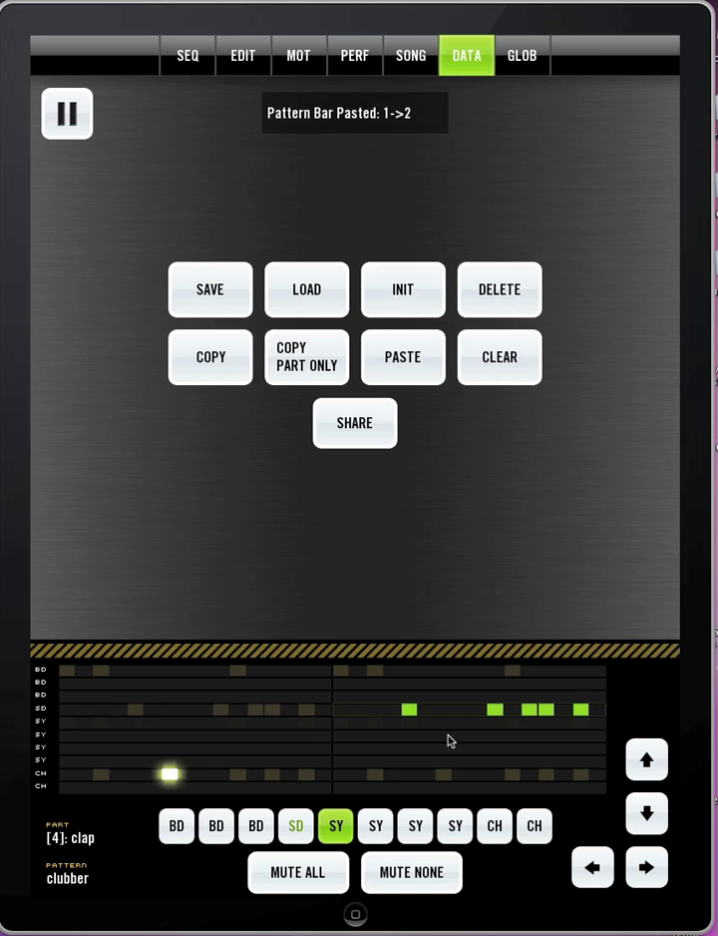
- Remove the kick on step 27 from the kick drum part
click(198, 56)
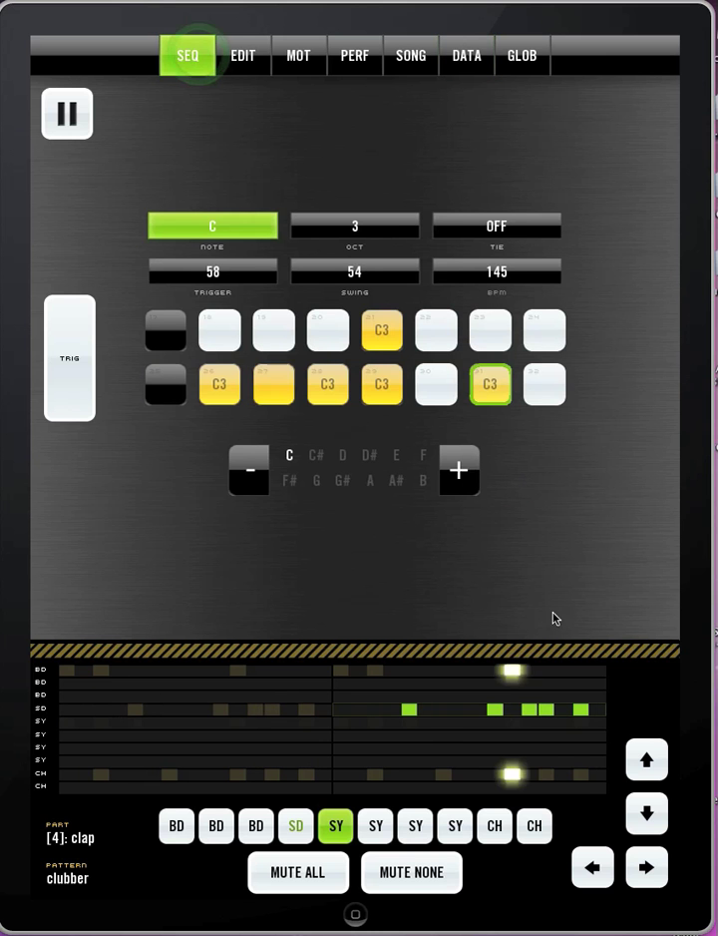
click(456, 669)
click(177, 386)
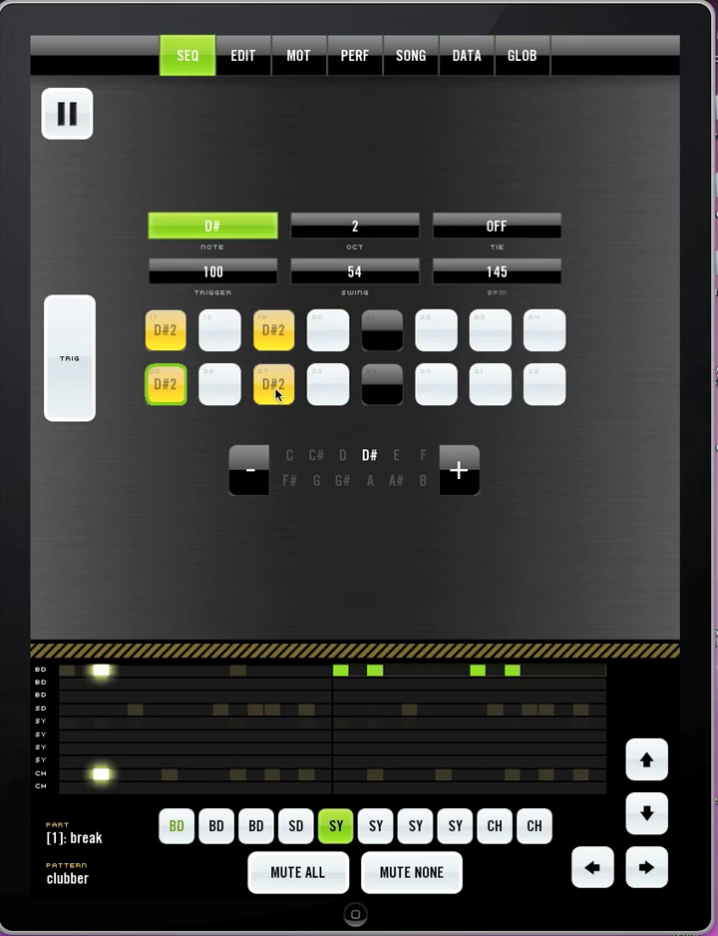
click(276, 386)
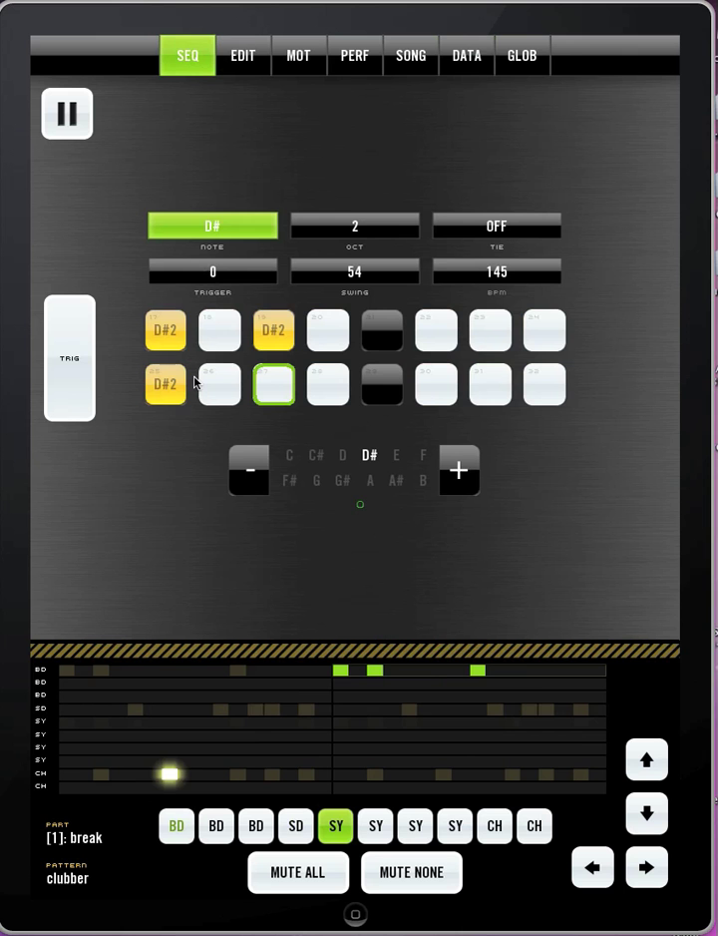
- Move bar 2's claps: remove steps 21, 28 and 29, add steps 19 and 23
click(543, 710)
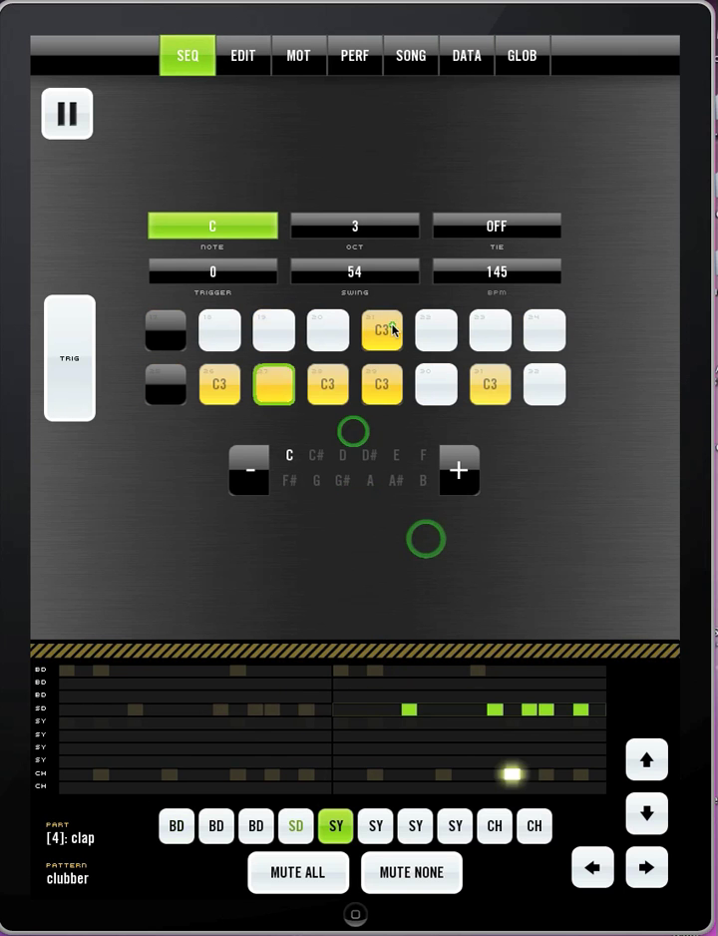
click(392, 329)
click(275, 330)
click(344, 397)
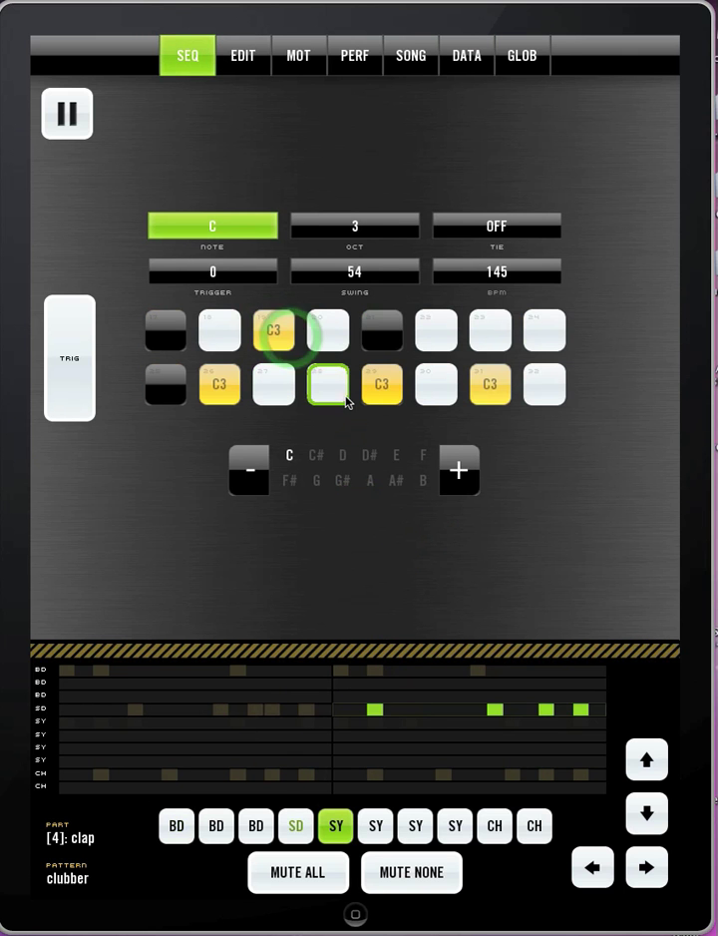
click(382, 385)
click(495, 335)
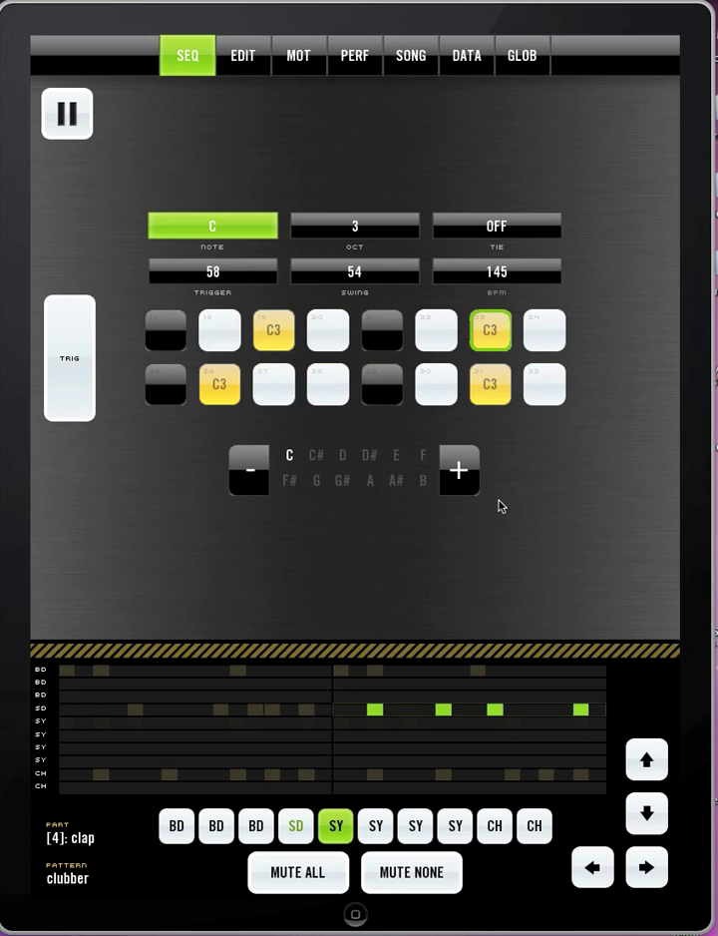
- Review the step 23 clap's octave, swing and trigger settings
click(323, 236)
click(344, 277)
click(204, 269)
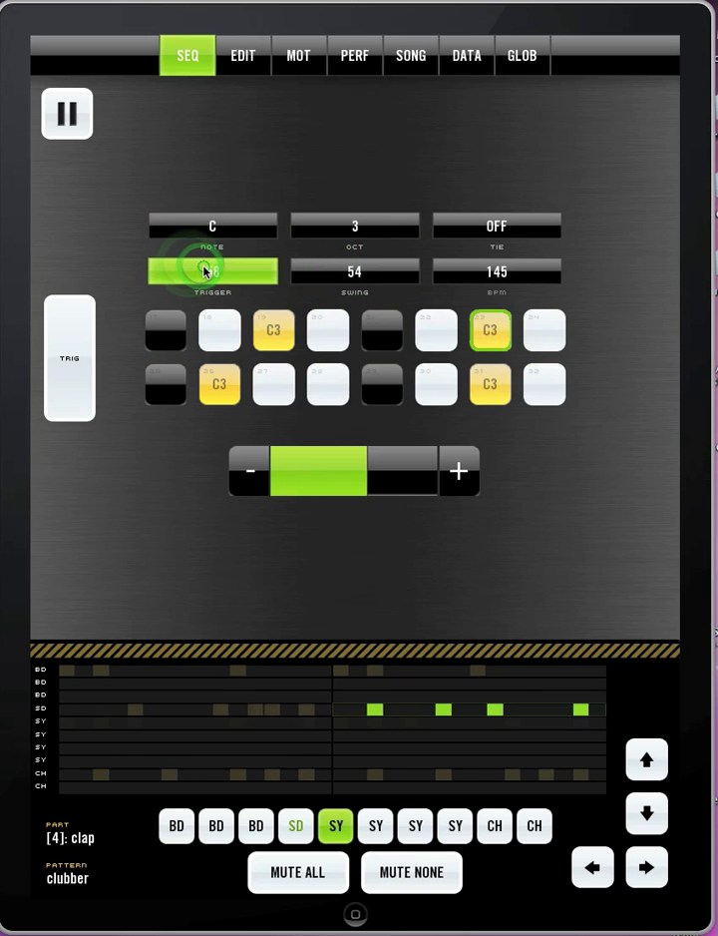
click(221, 237)
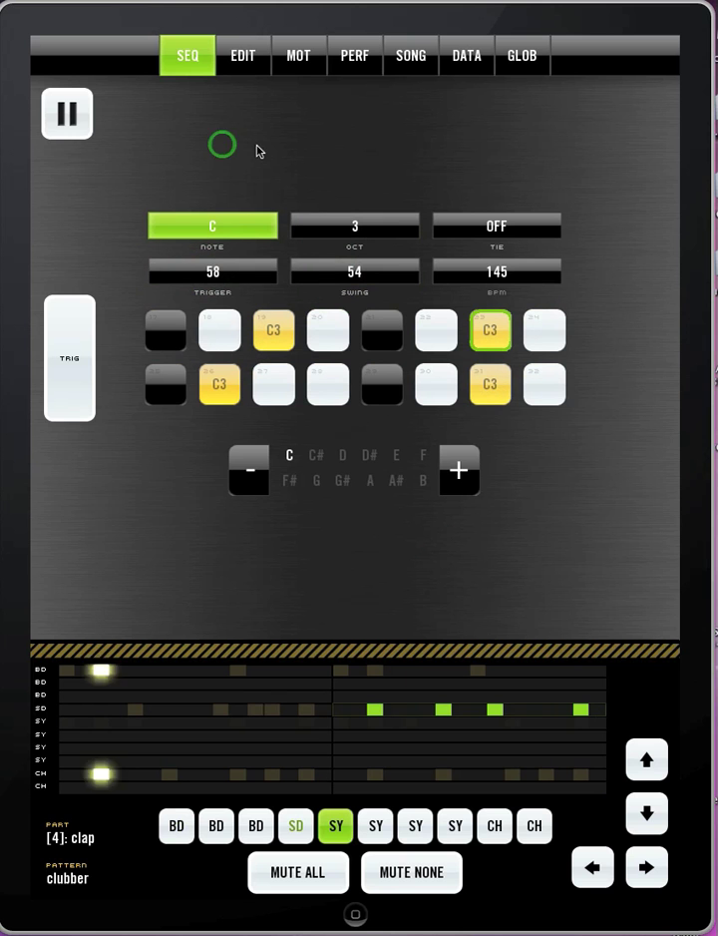